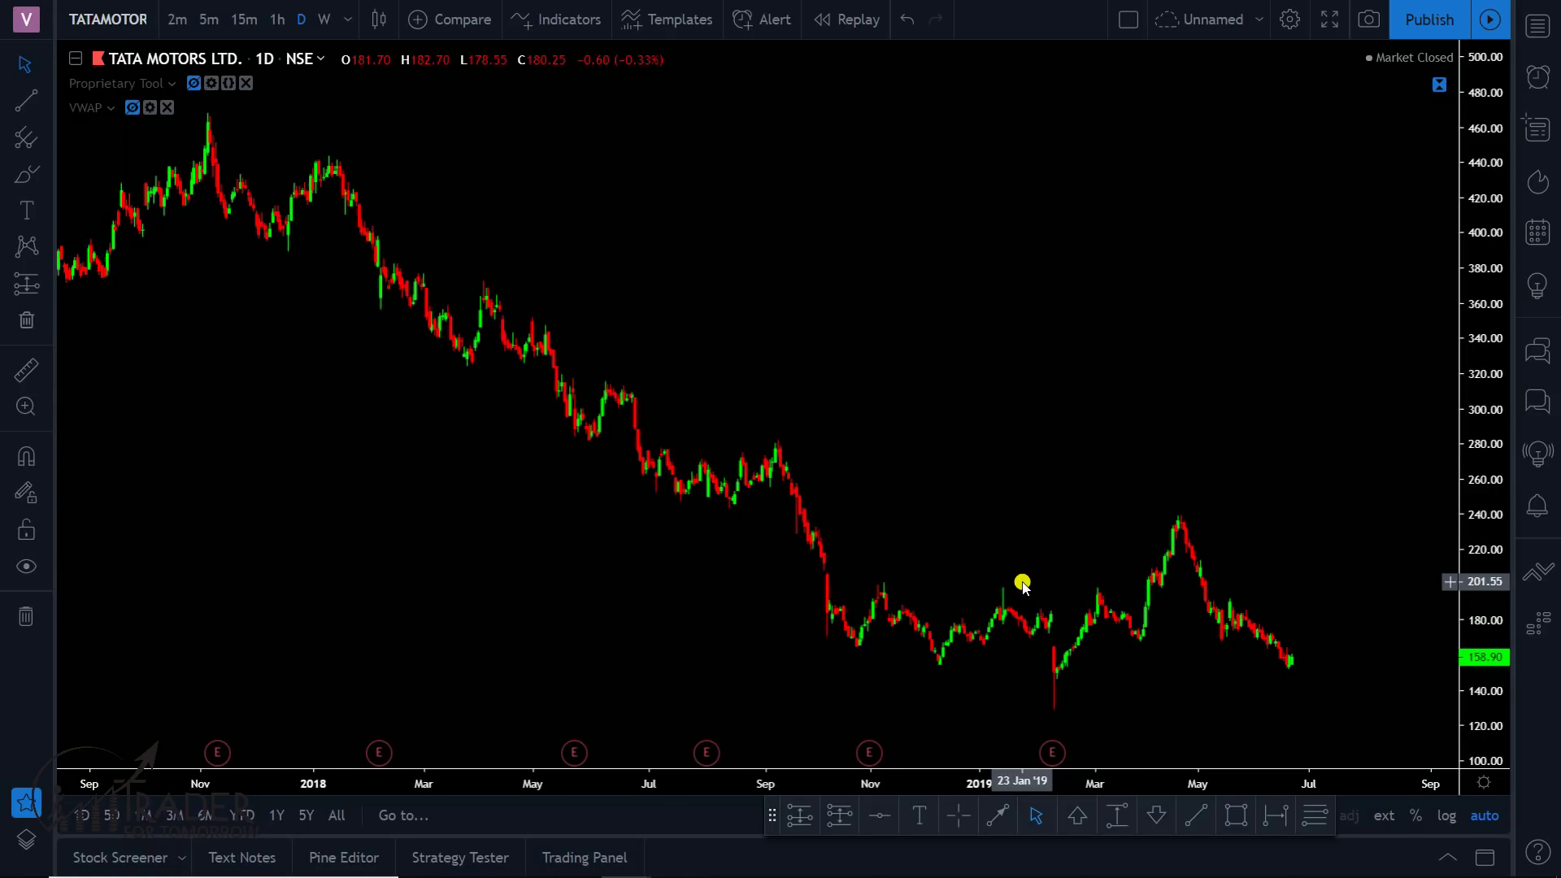
# Browse the daily price charts of the watchlist stocks, including MRF and JSW Steel.
pyautogui.press('space')
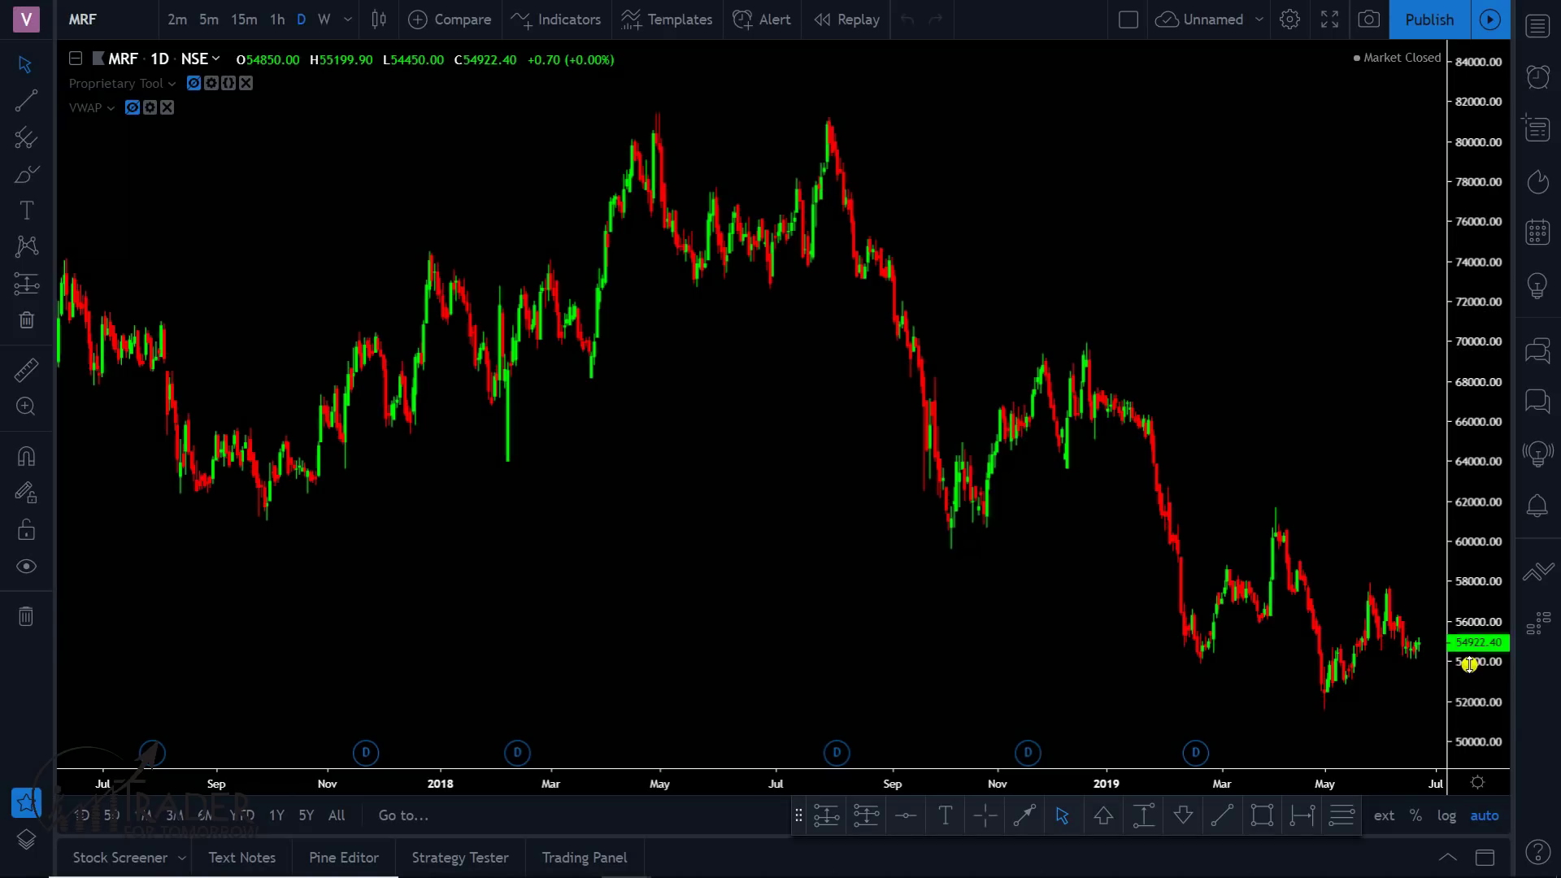
pyautogui.press('Down')
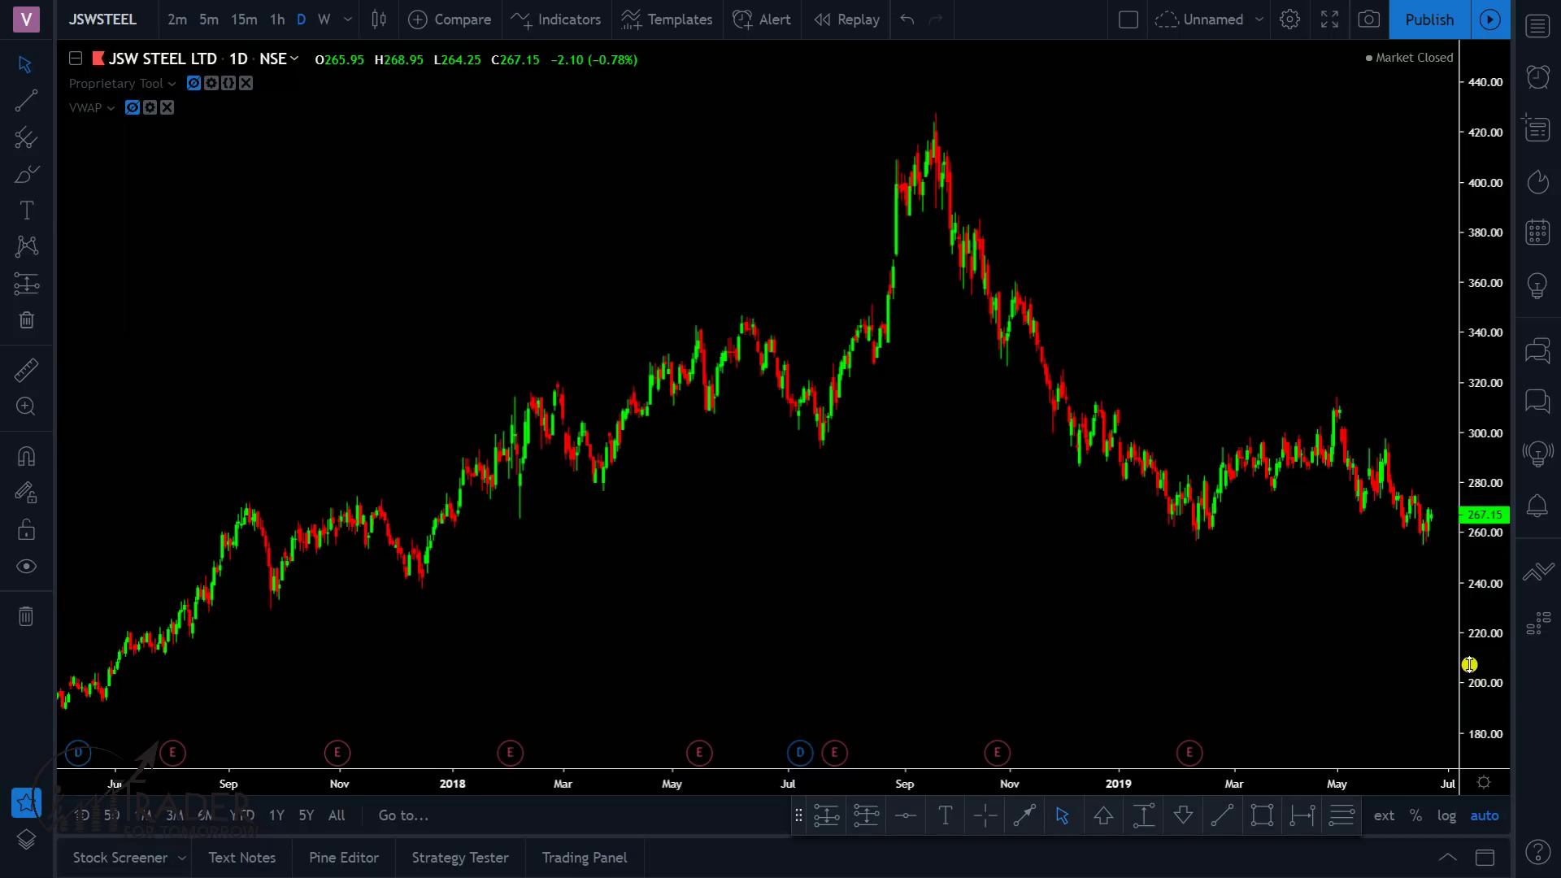
pyautogui.press('Down')
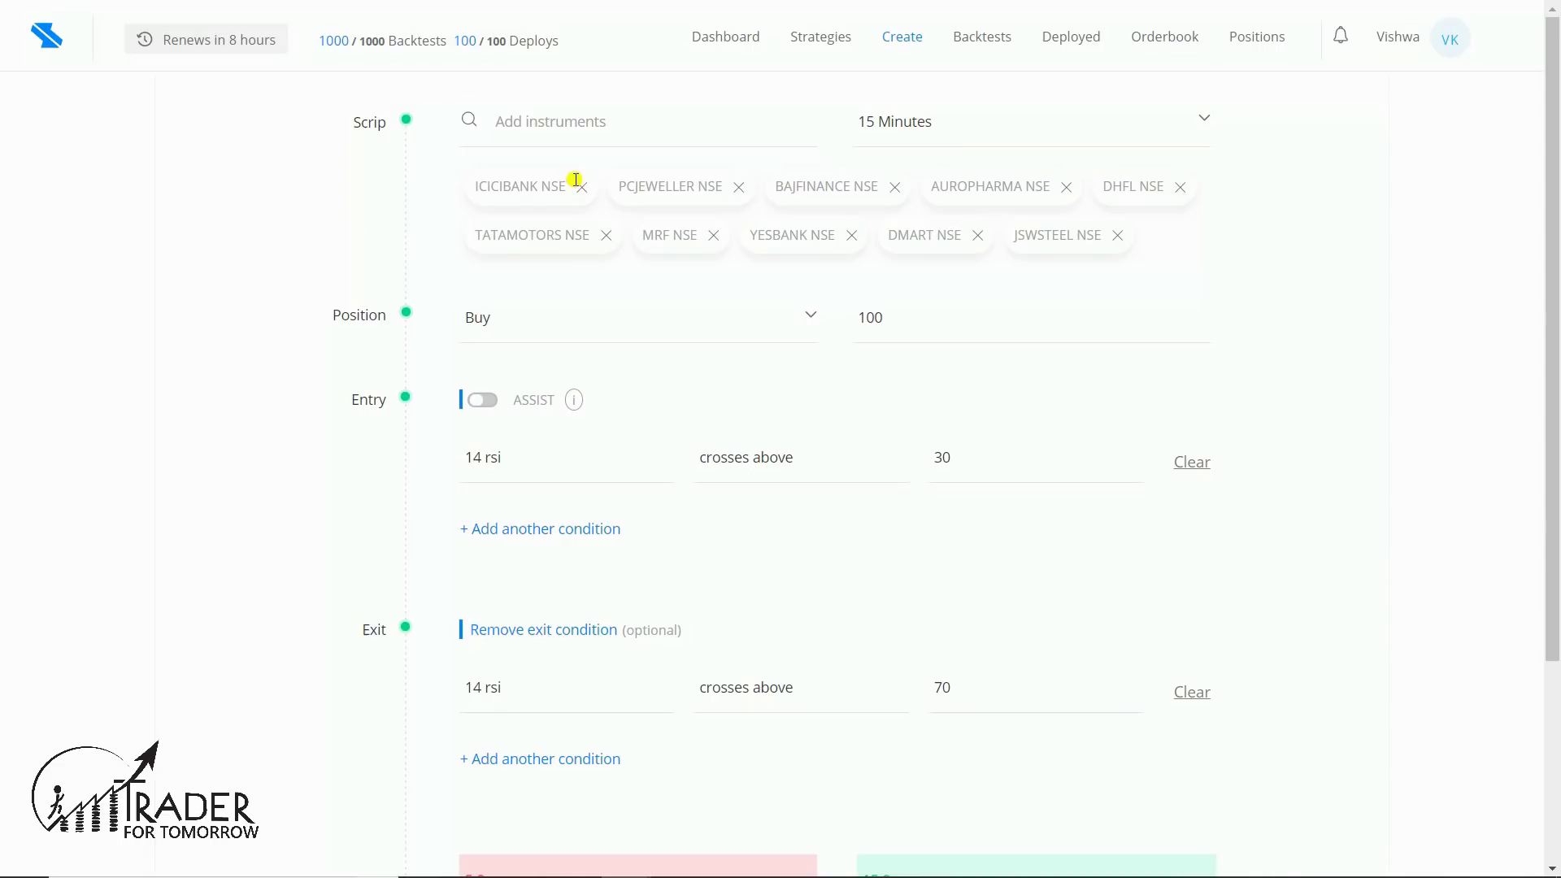
pyautogui.click(962, 128)
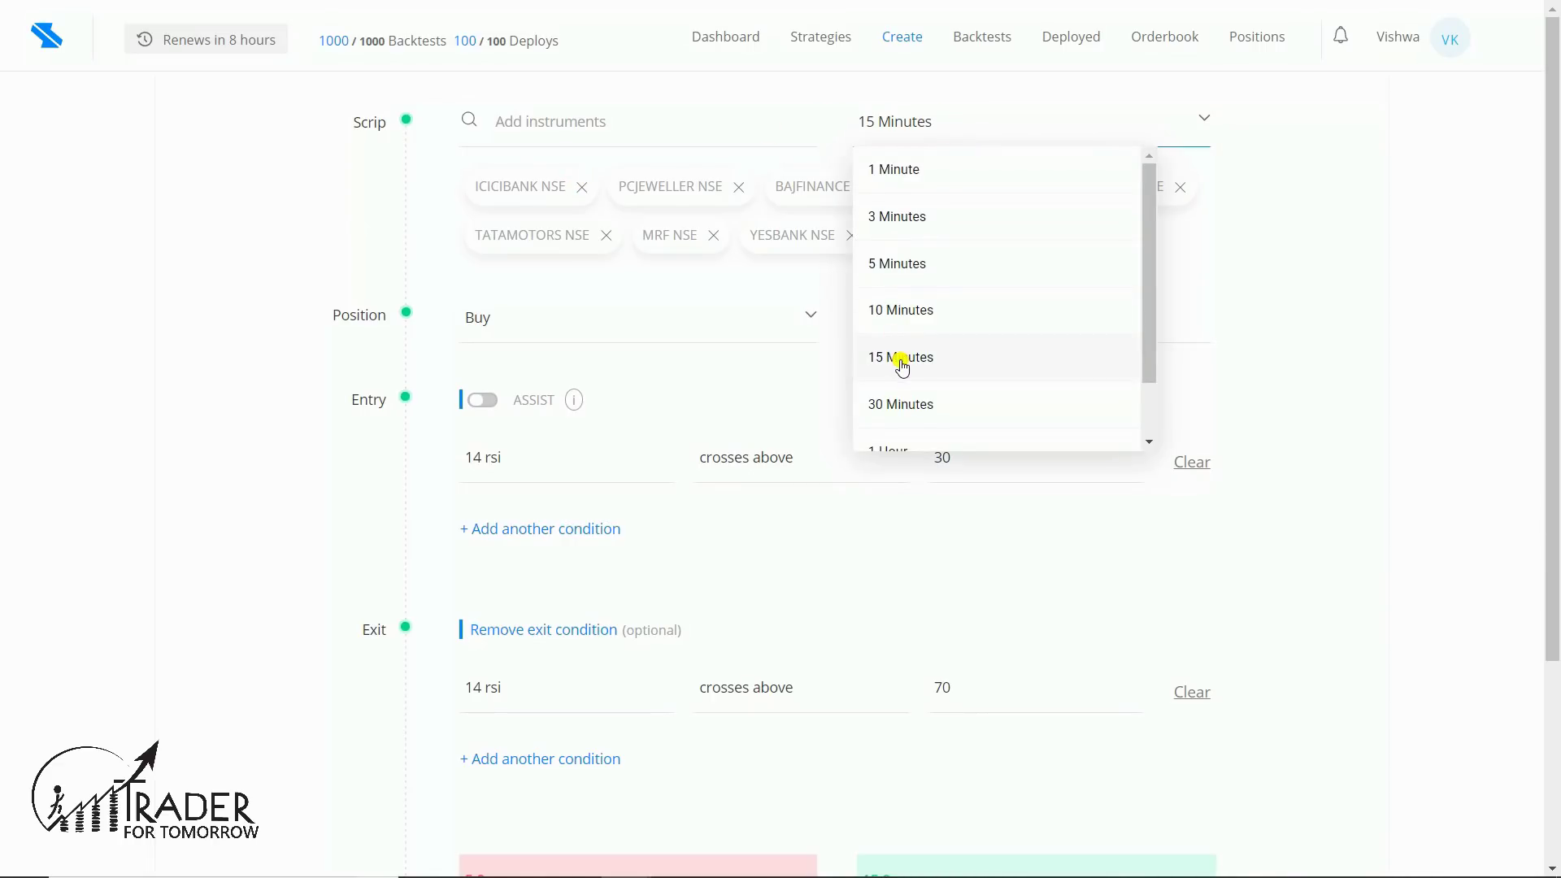
pyautogui.moveTo(1146, 296); pyautogui.dragTo(1146, 347)
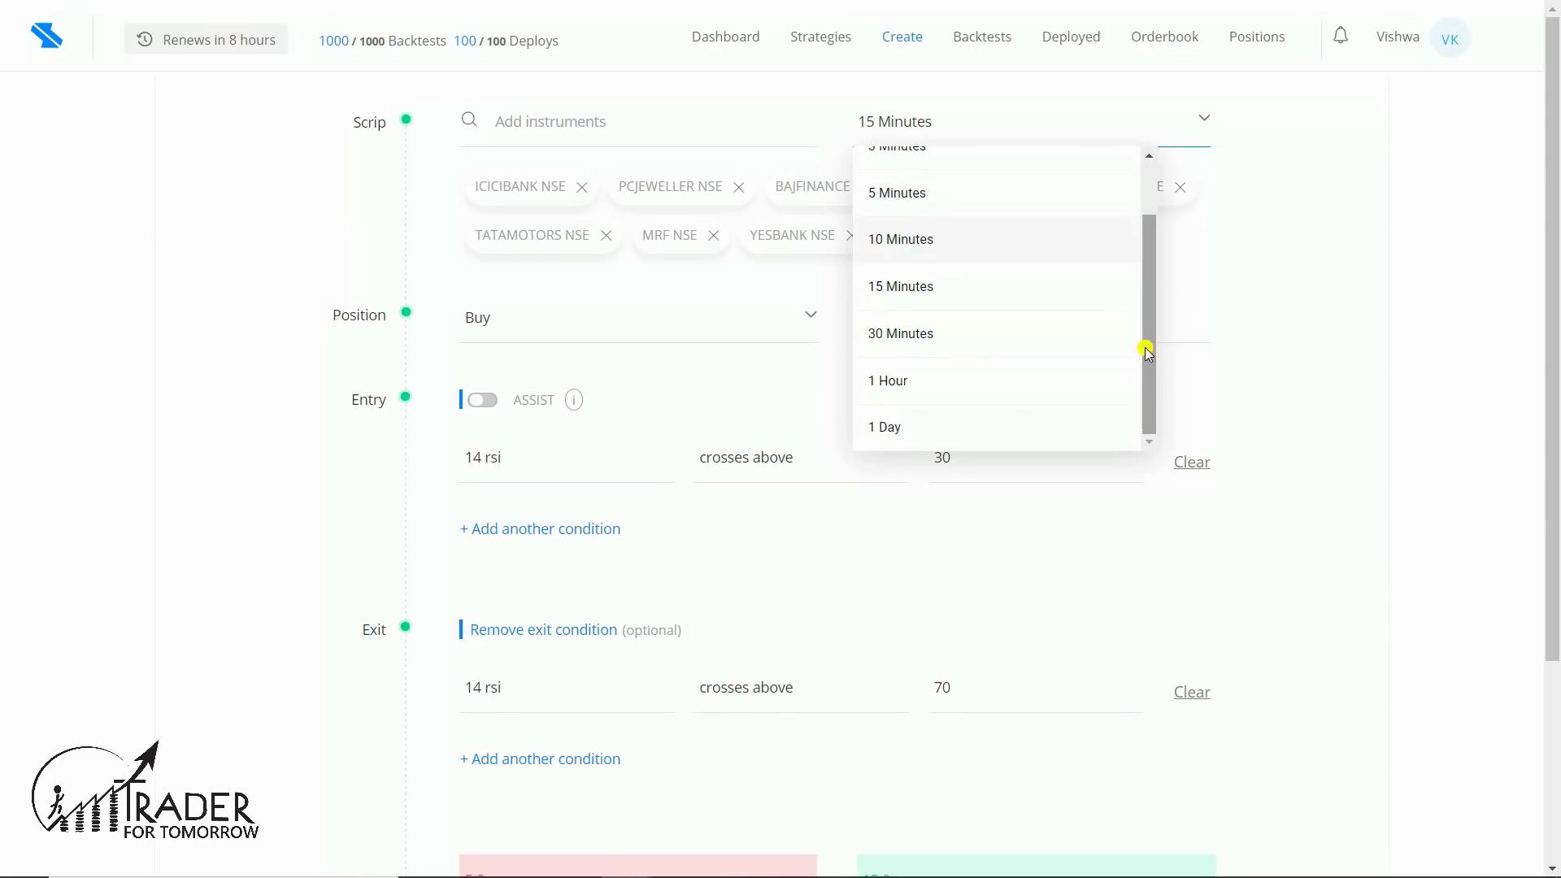
pyautogui.click(1276, 306)
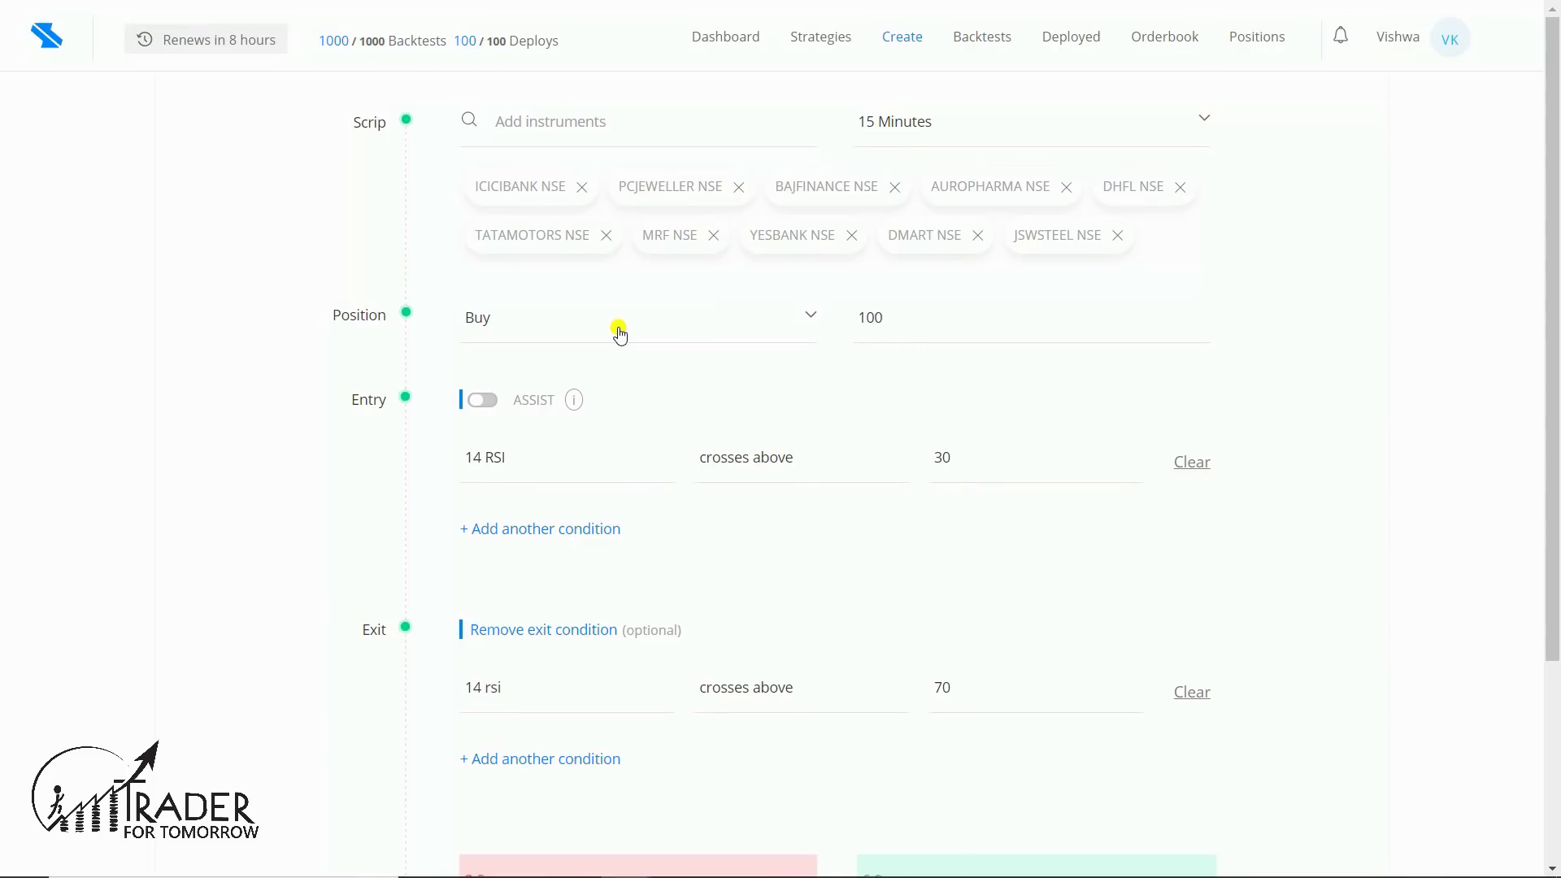
# Run the 15-minute RSI Testing backtest and review the results for all instruments.
pyautogui.scroll(-3, 620, 333)
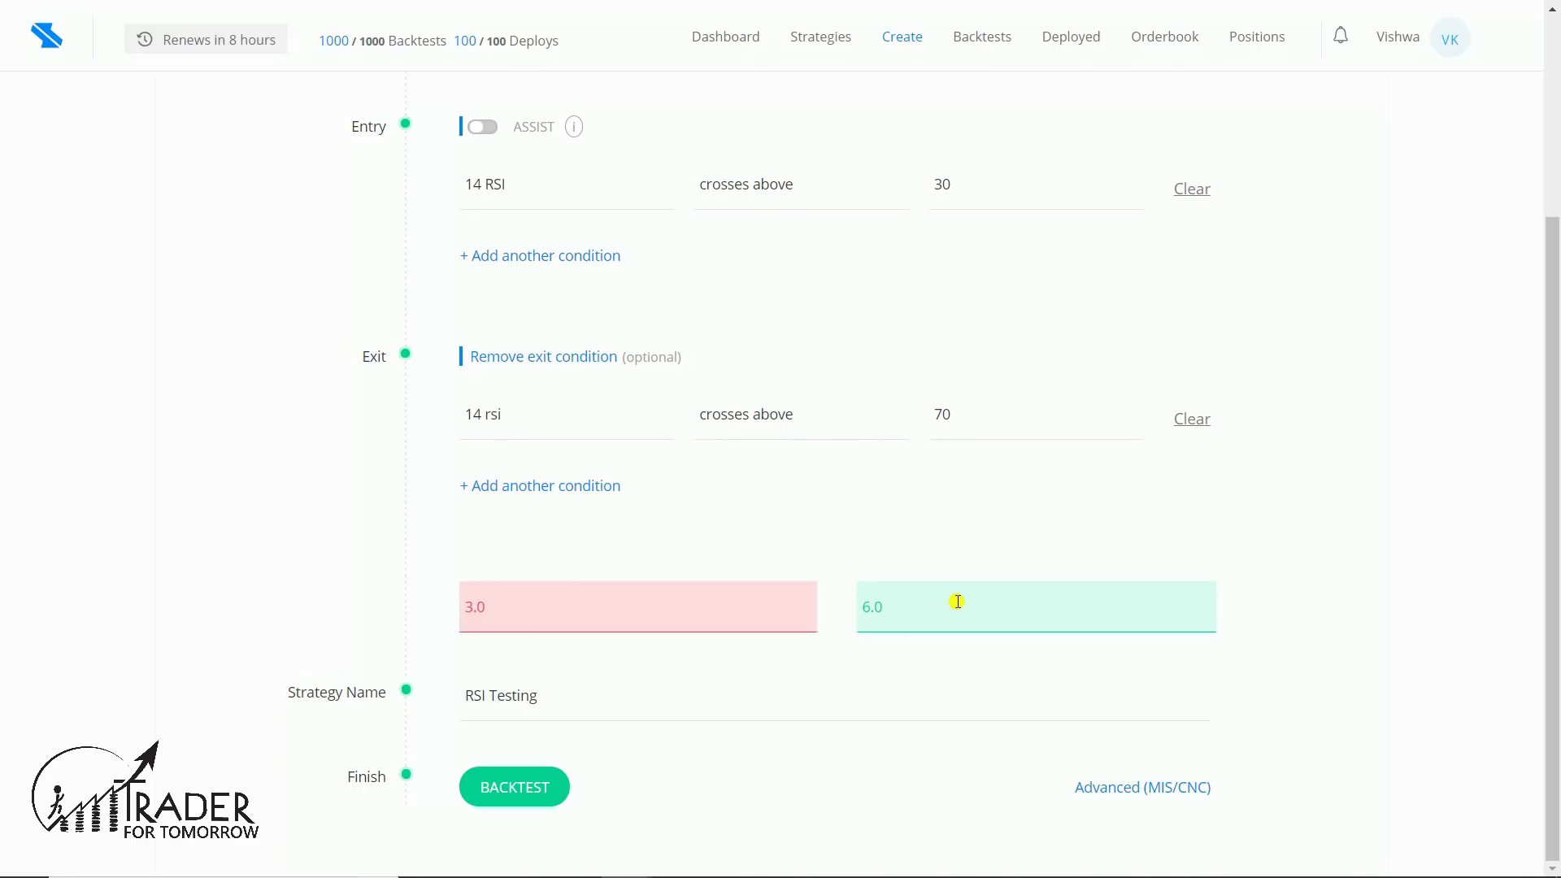
pyautogui.click(546, 793)
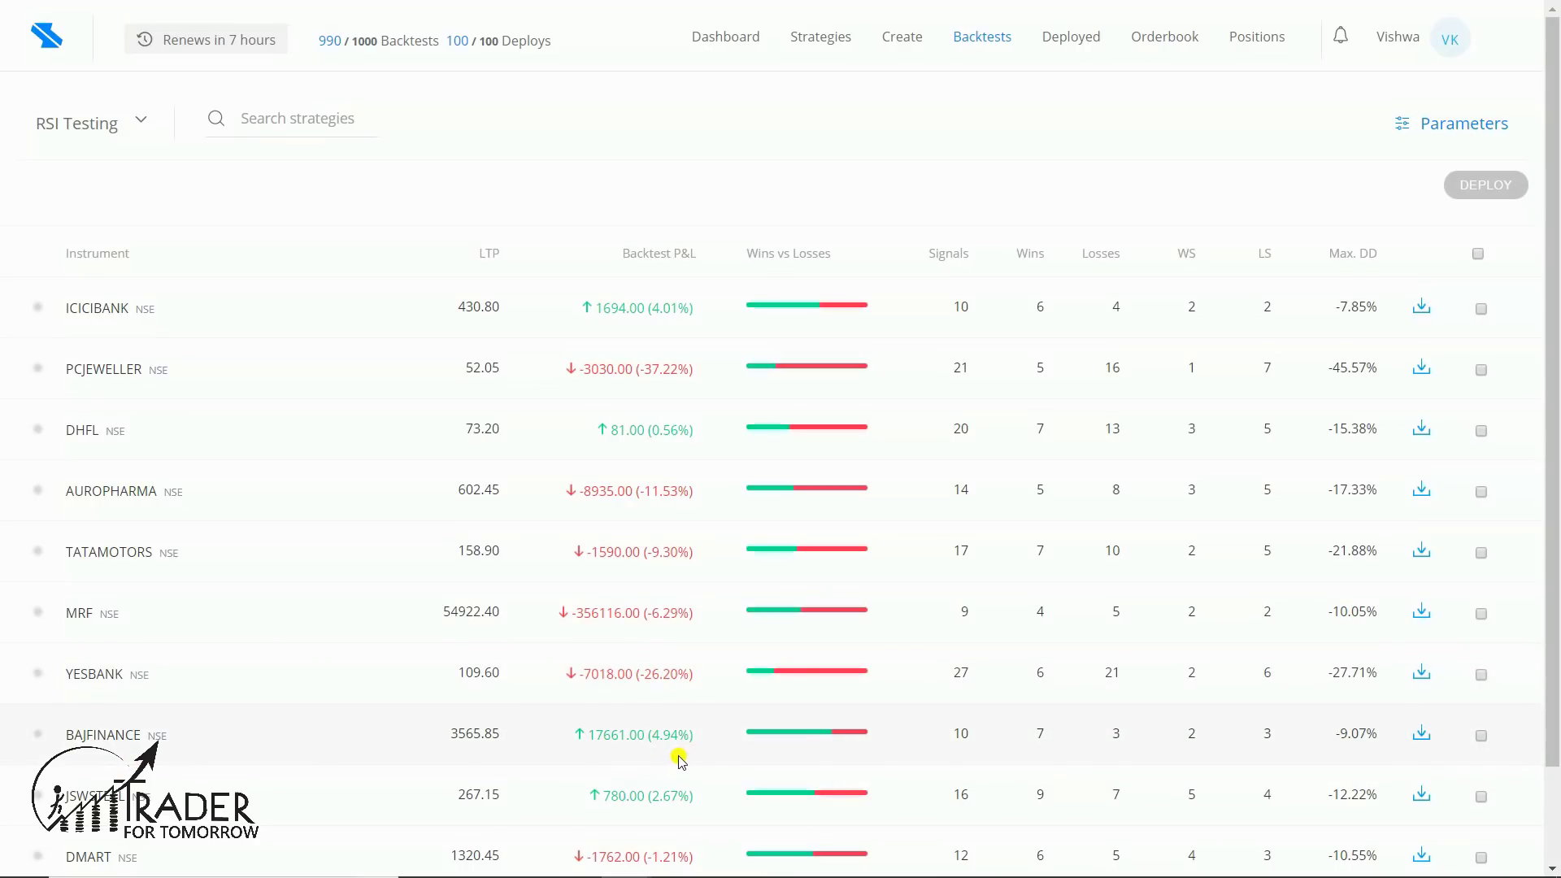
pyautogui.scroll(-2, 123, 699)
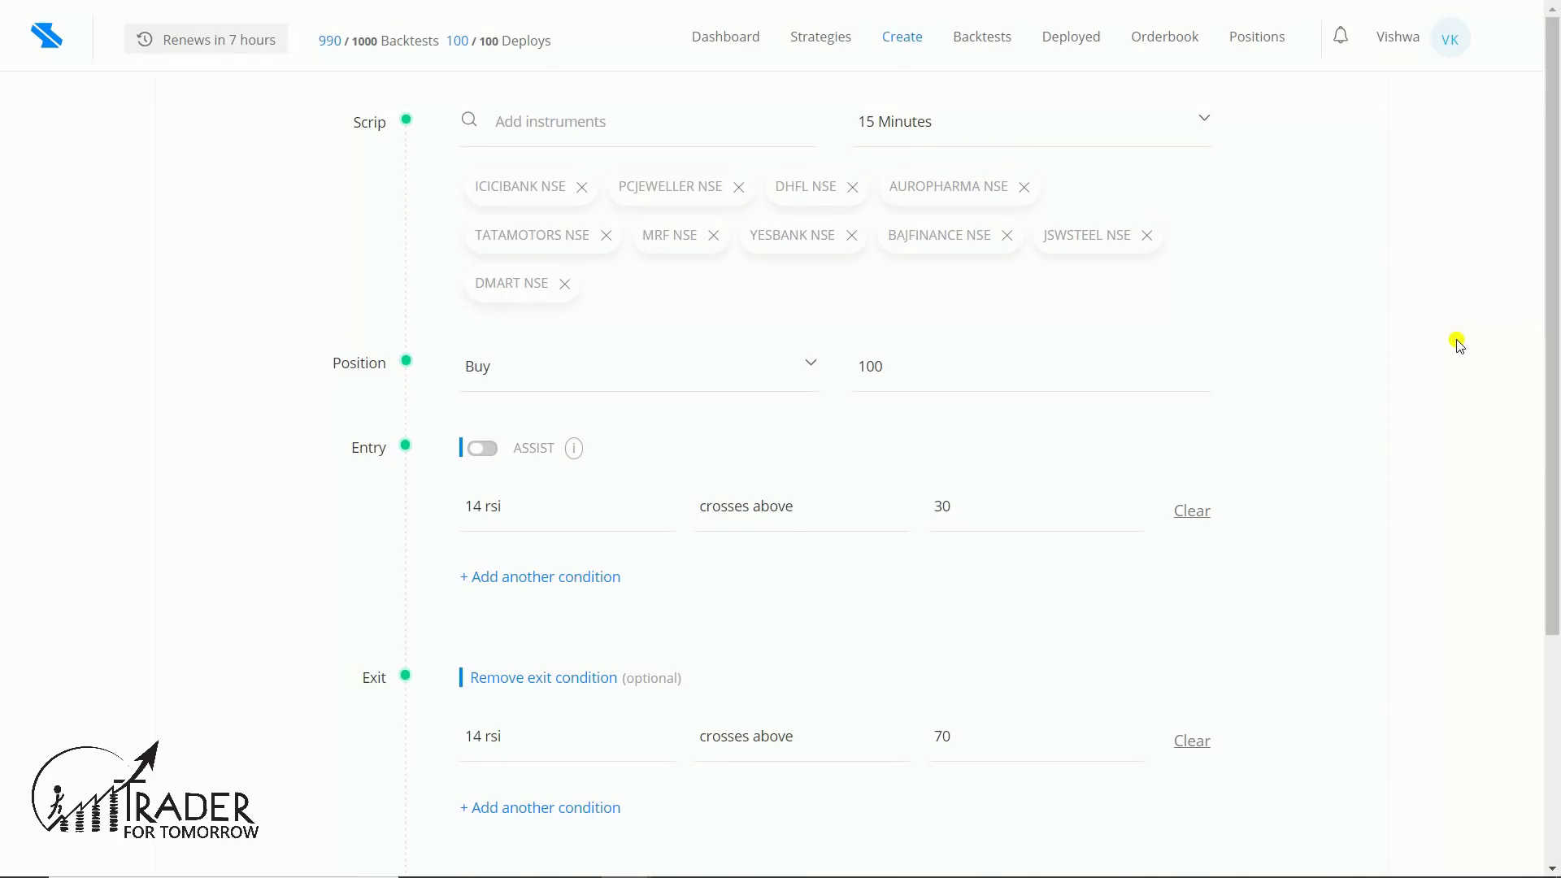
# Set the strategy's target profit to 9.0% and run the backtest again.
pyautogui.scroll(-3, 1464, 345)
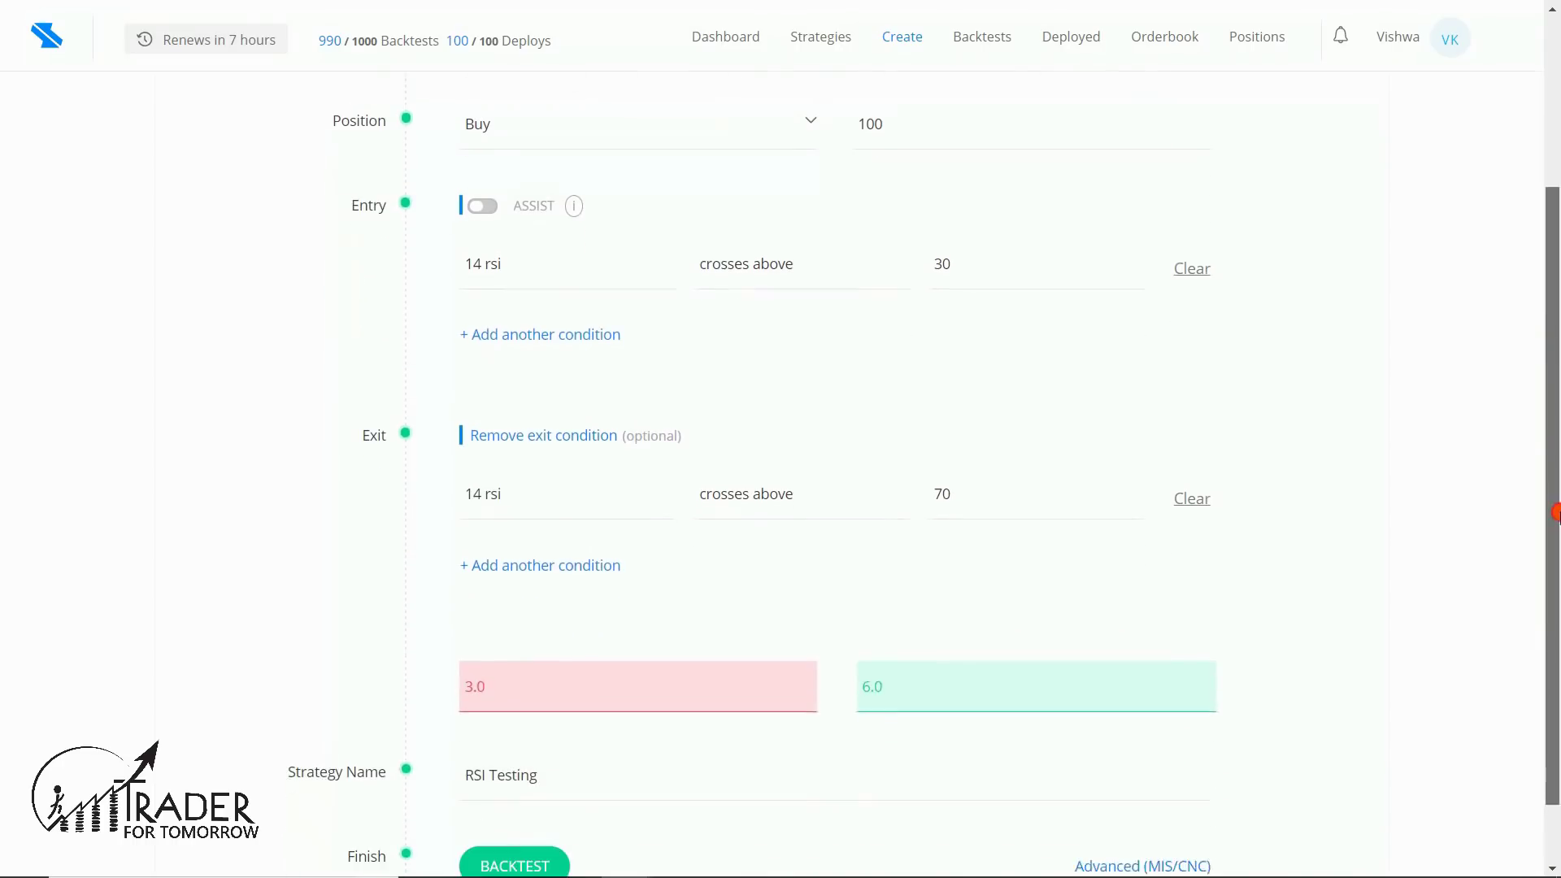
pyautogui.click(518, 660)
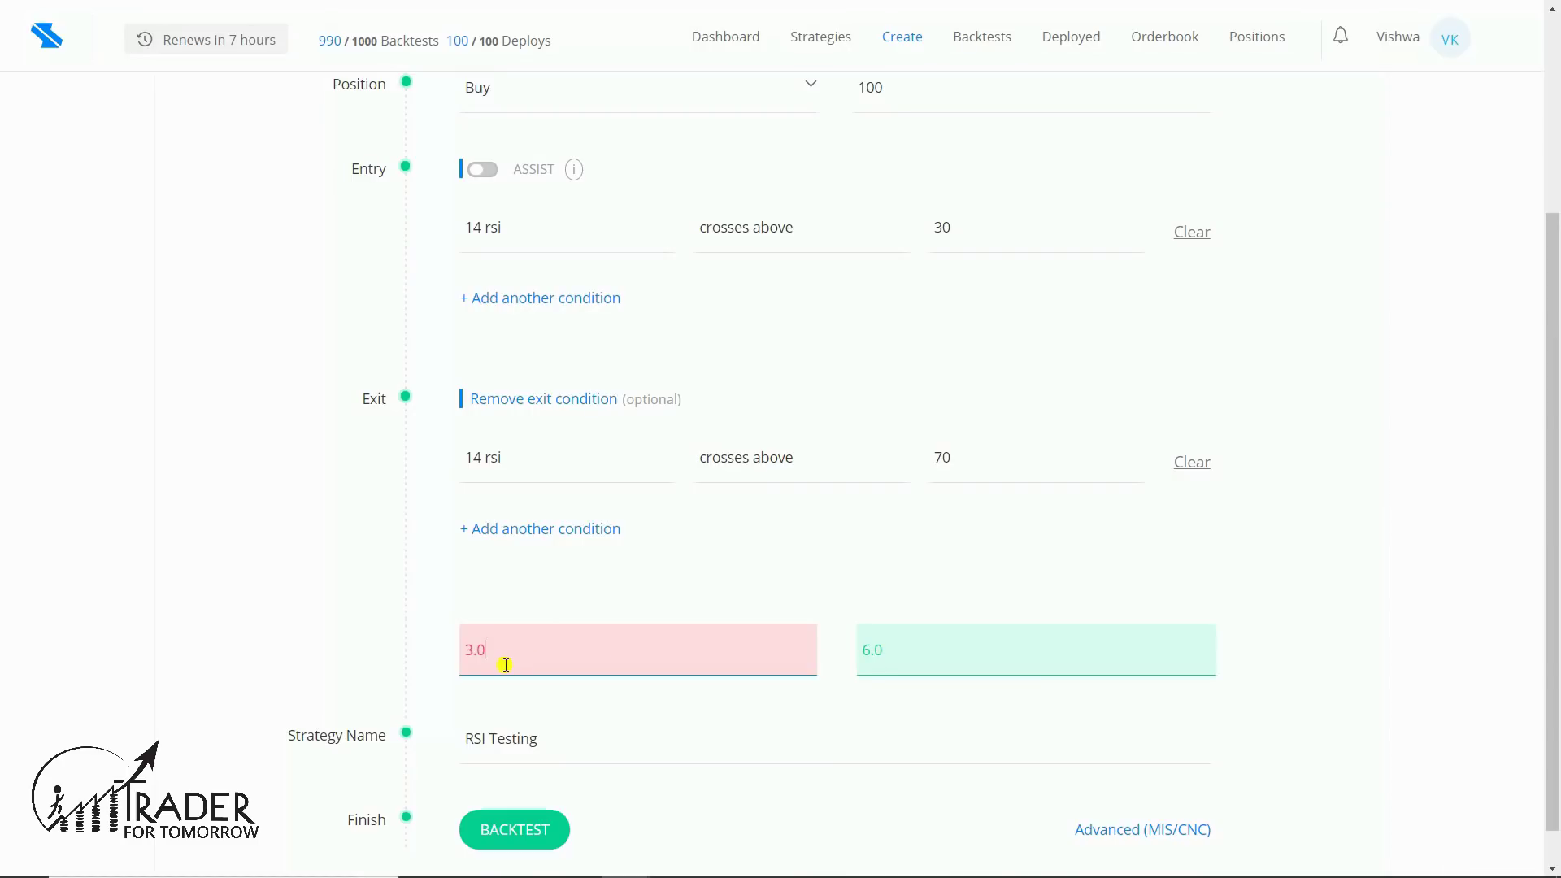
pyautogui.doubleClick(933, 658)
pyautogui.write('9.0')
pyautogui.moveTo(1554, 468); pyautogui.dragTo(1555, 497)
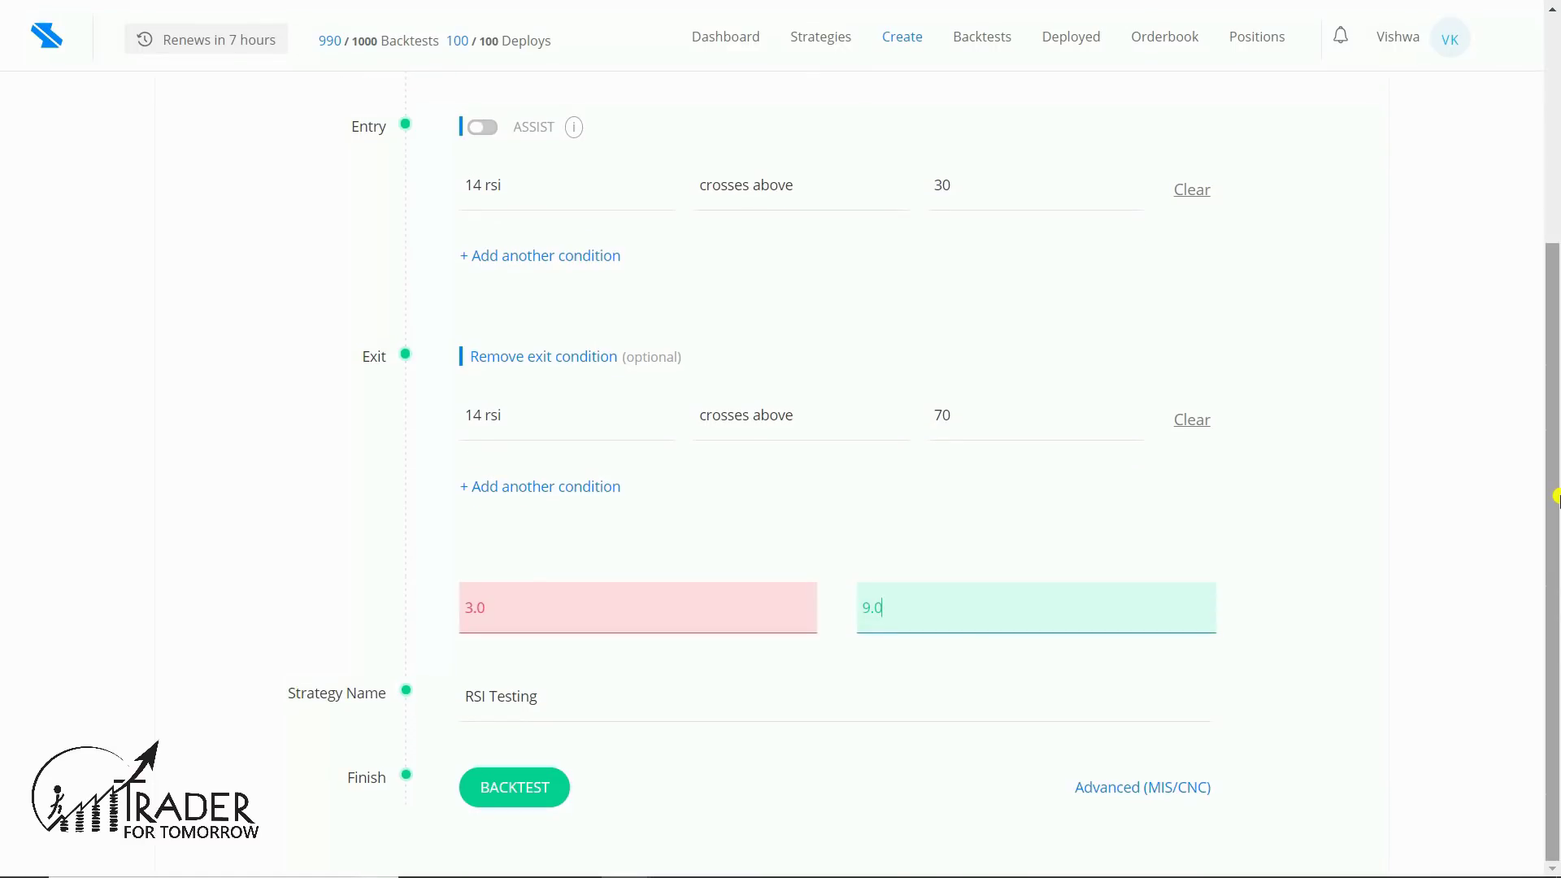
pyautogui.click(543, 796)
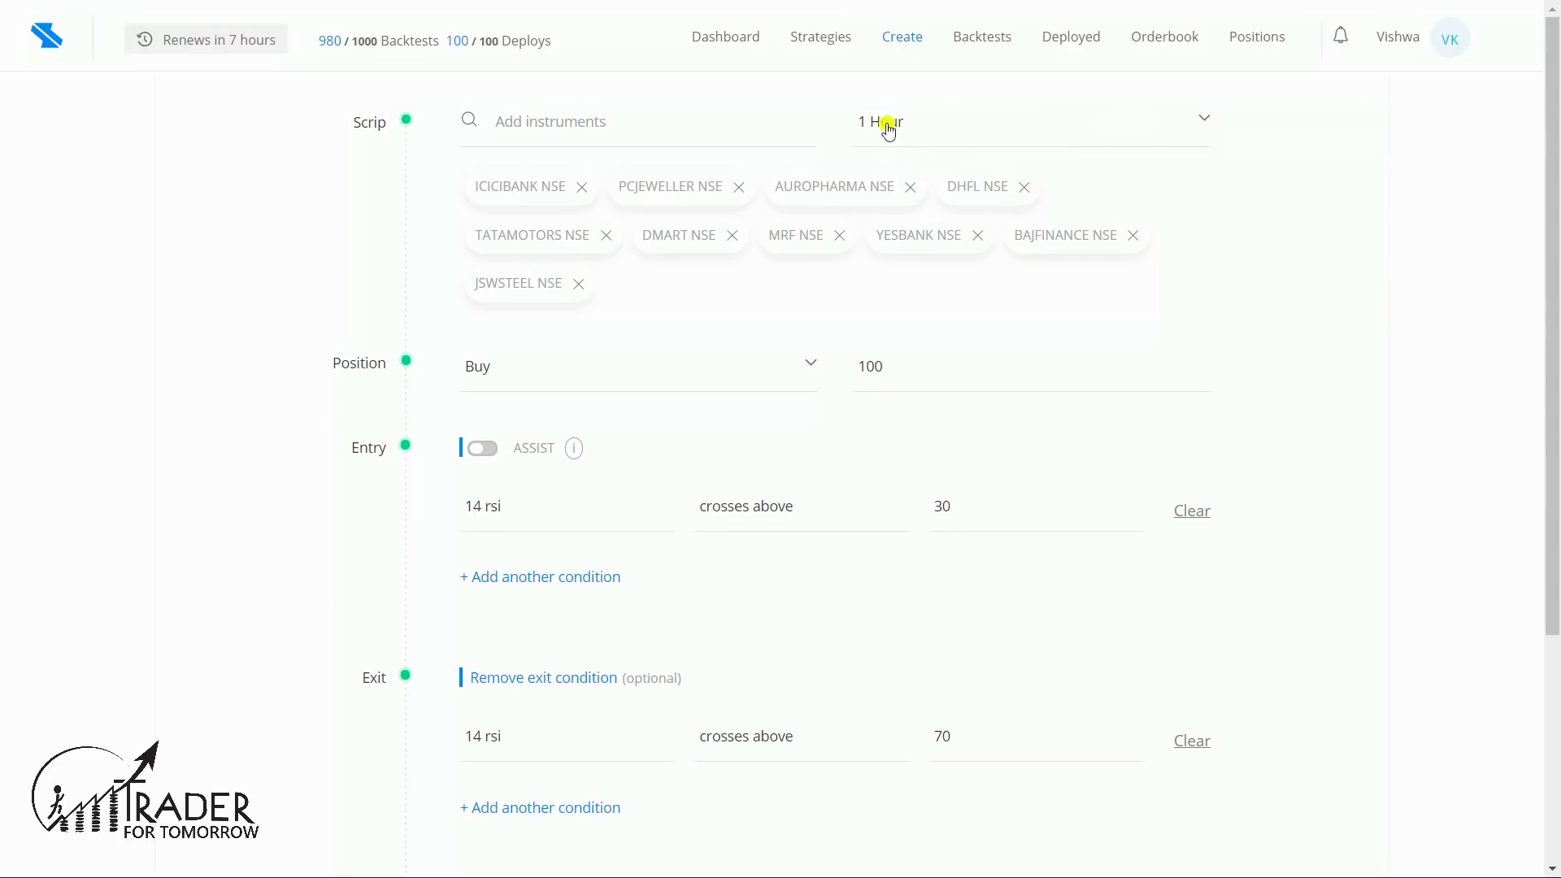
# Set the 1-hour strategy's stop loss to 4.0% and its target profit to 8.0%.
pyautogui.moveTo(1554, 160); pyautogui.dragTo(1554, 364)
pyautogui.click(530, 633)
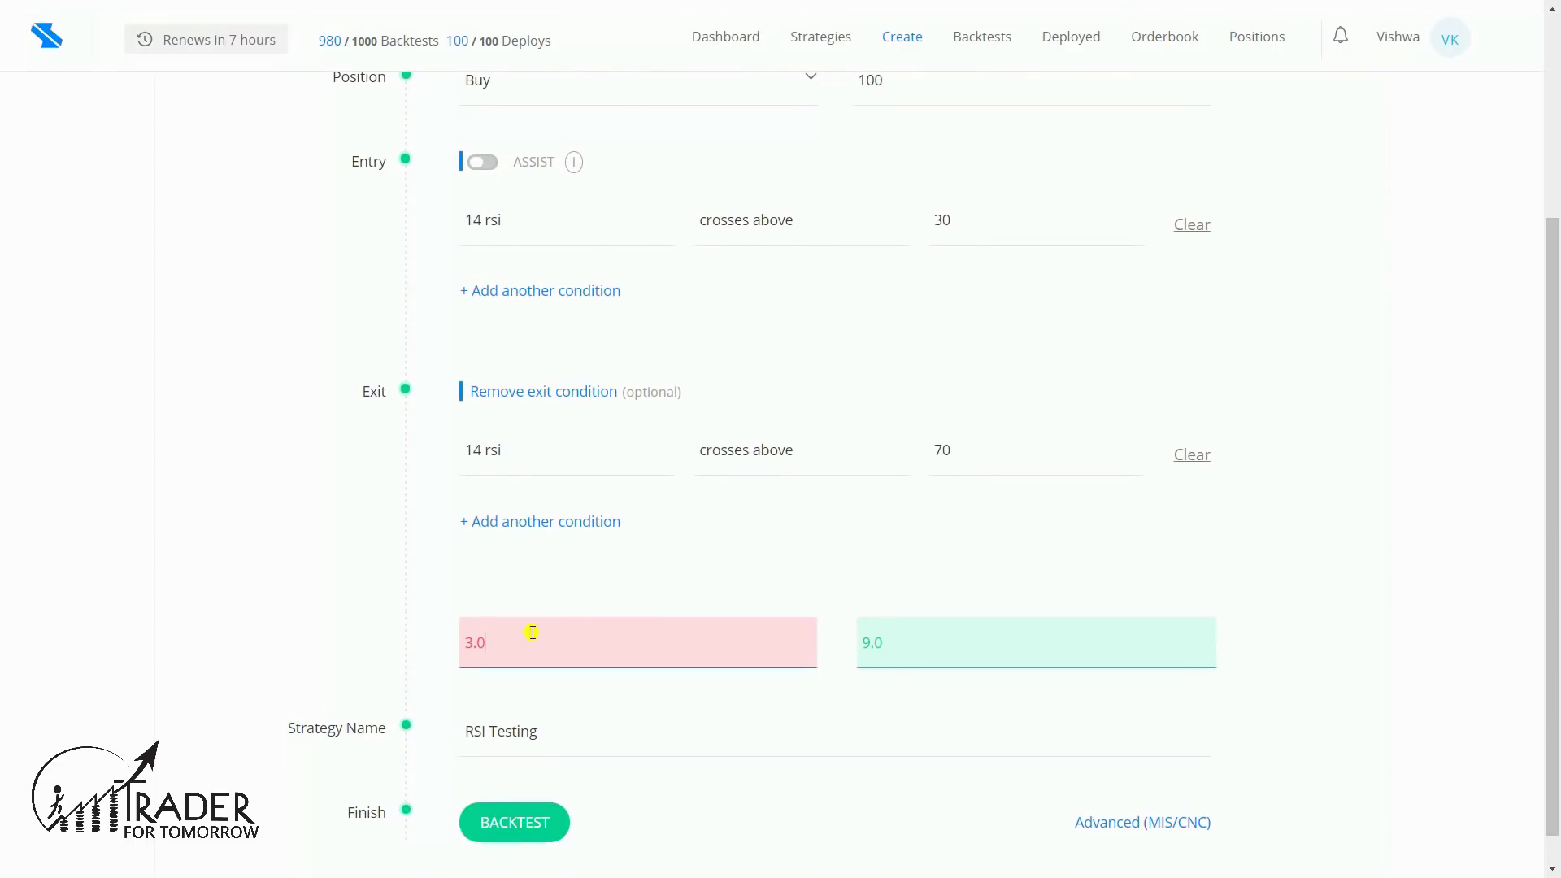
pyautogui.press('BackSpace')
pyautogui.press('BackSpace')
pyautogui.press('BackSpace')
pyautogui.write('4.0')
pyautogui.click(905, 654)
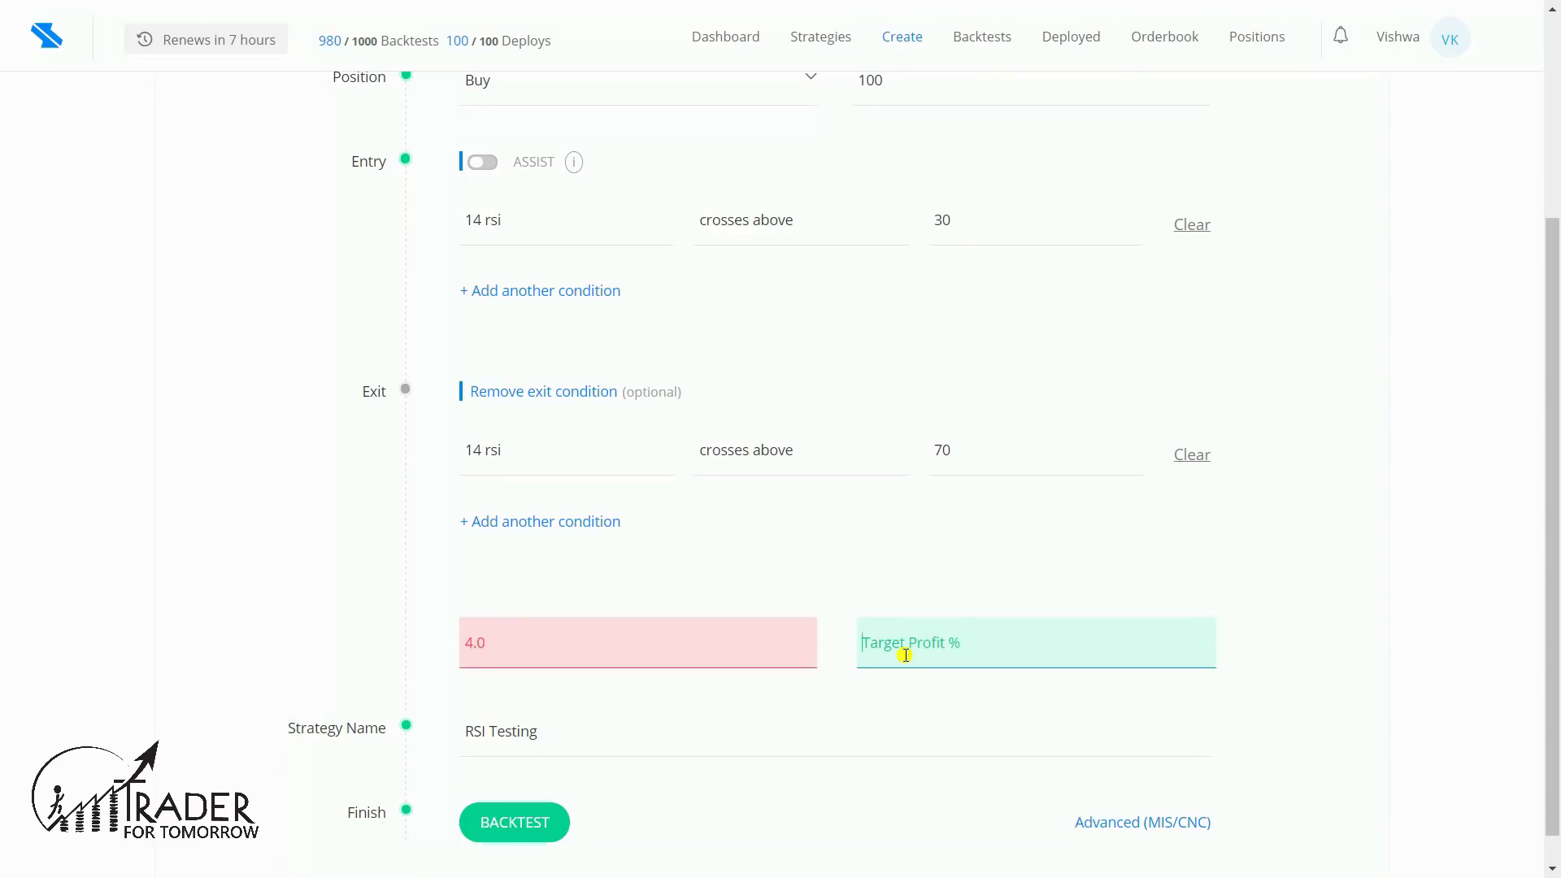
pyautogui.write('8.0')
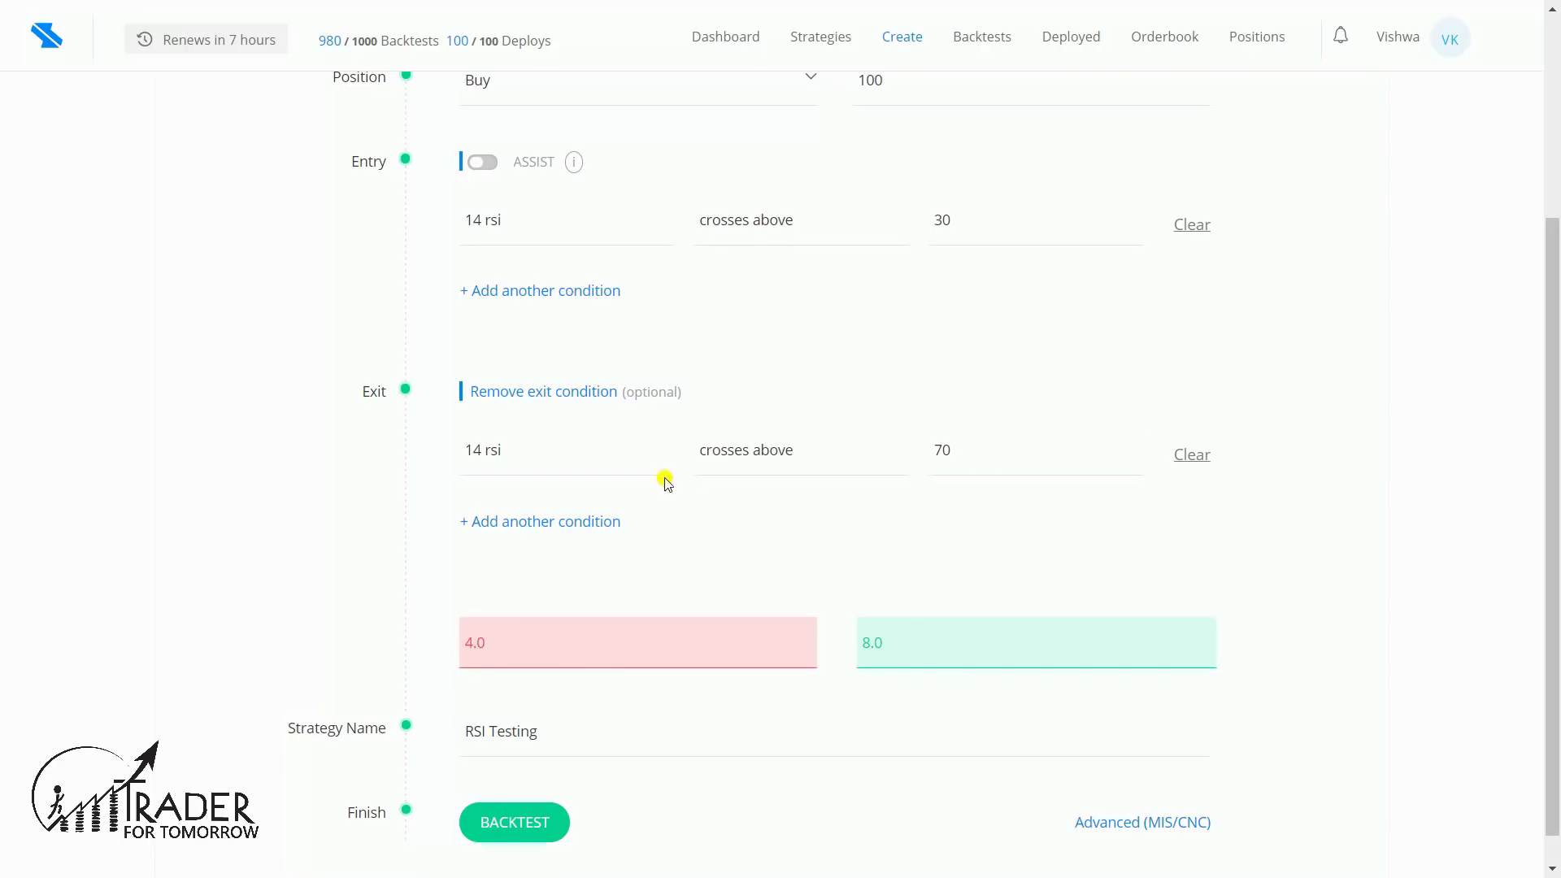
# Run the RSI Testing backtest with the new stop loss and target, and review every instrument's results.
pyautogui.click(953, 459)
pyautogui.click(561, 820)
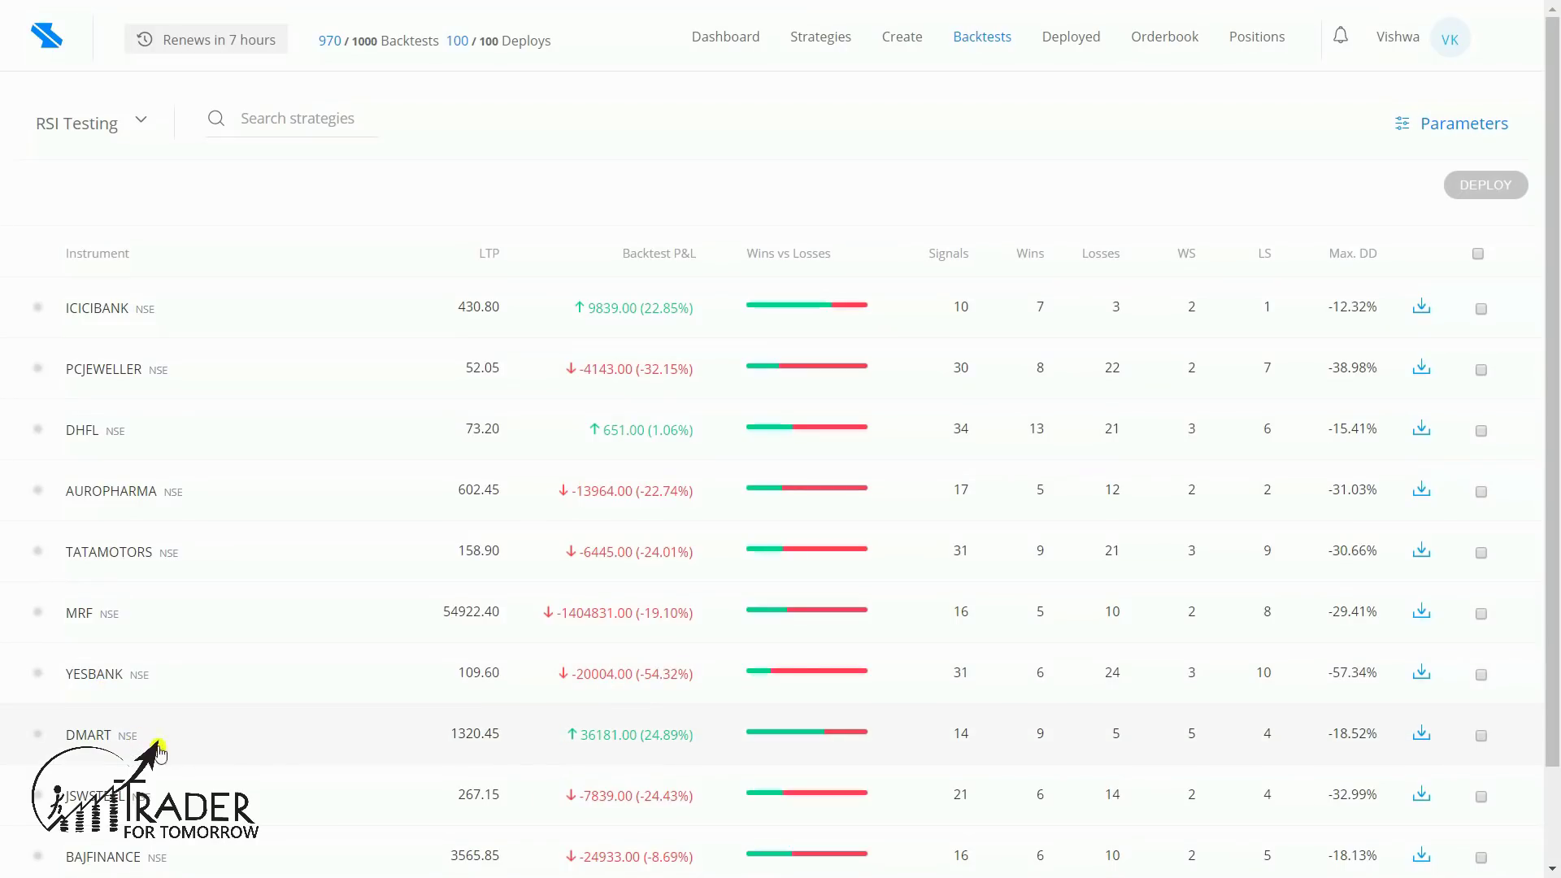
pyautogui.scroll(-2, 438, 778)
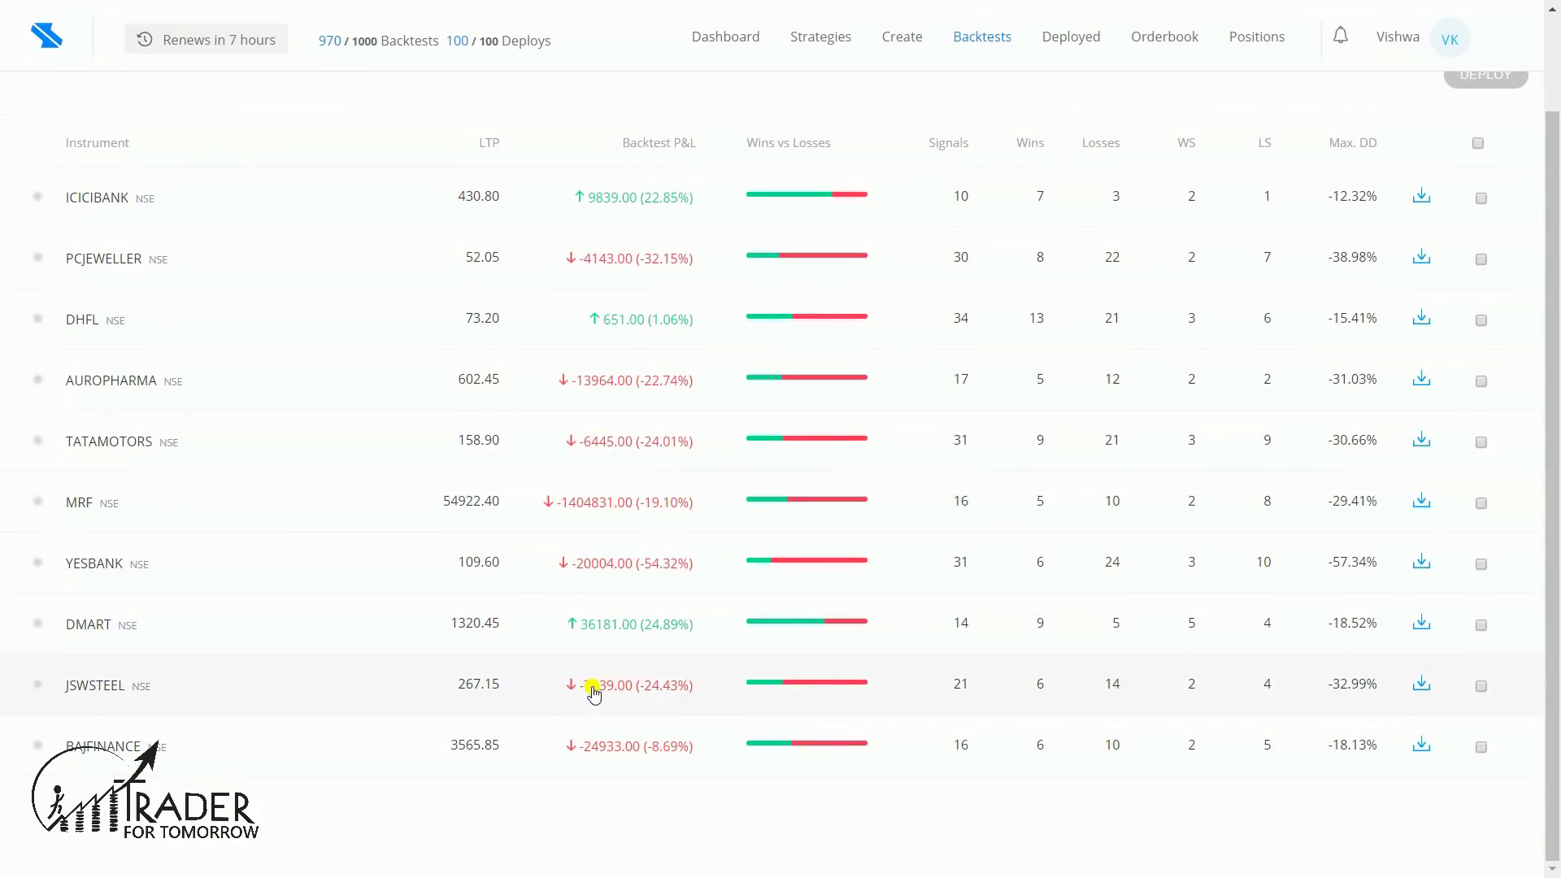
pyautogui.click(665, 701)
pyautogui.scroll(1, 1556, 506)
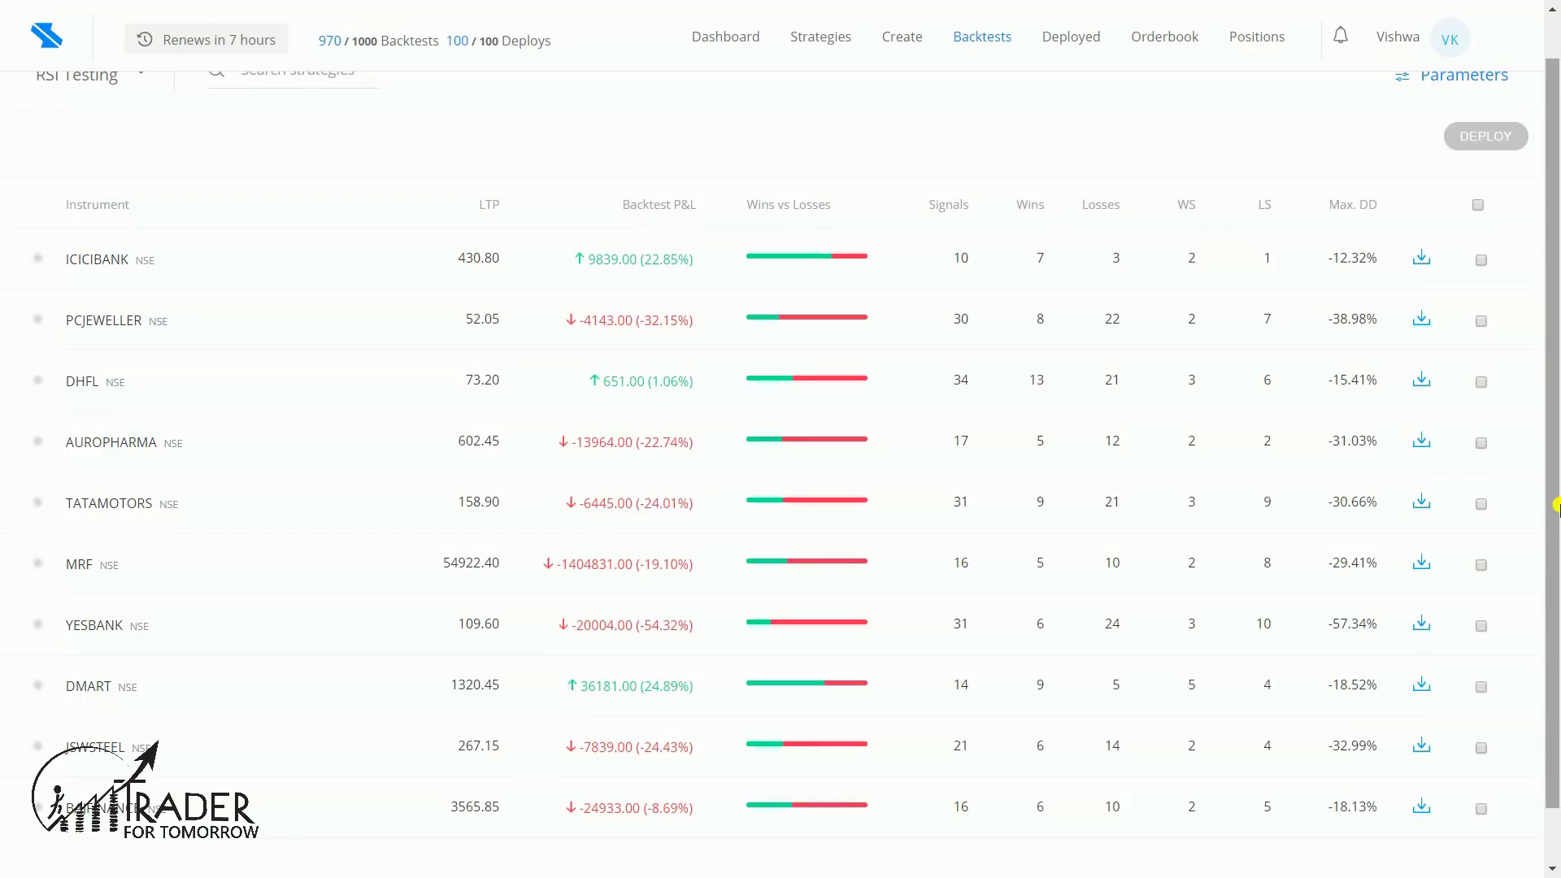
# Return to the strategy parameters, set the target profit to 12.0%, and rerun the backtest.
pyautogui.hotkey('alt', 'Left')
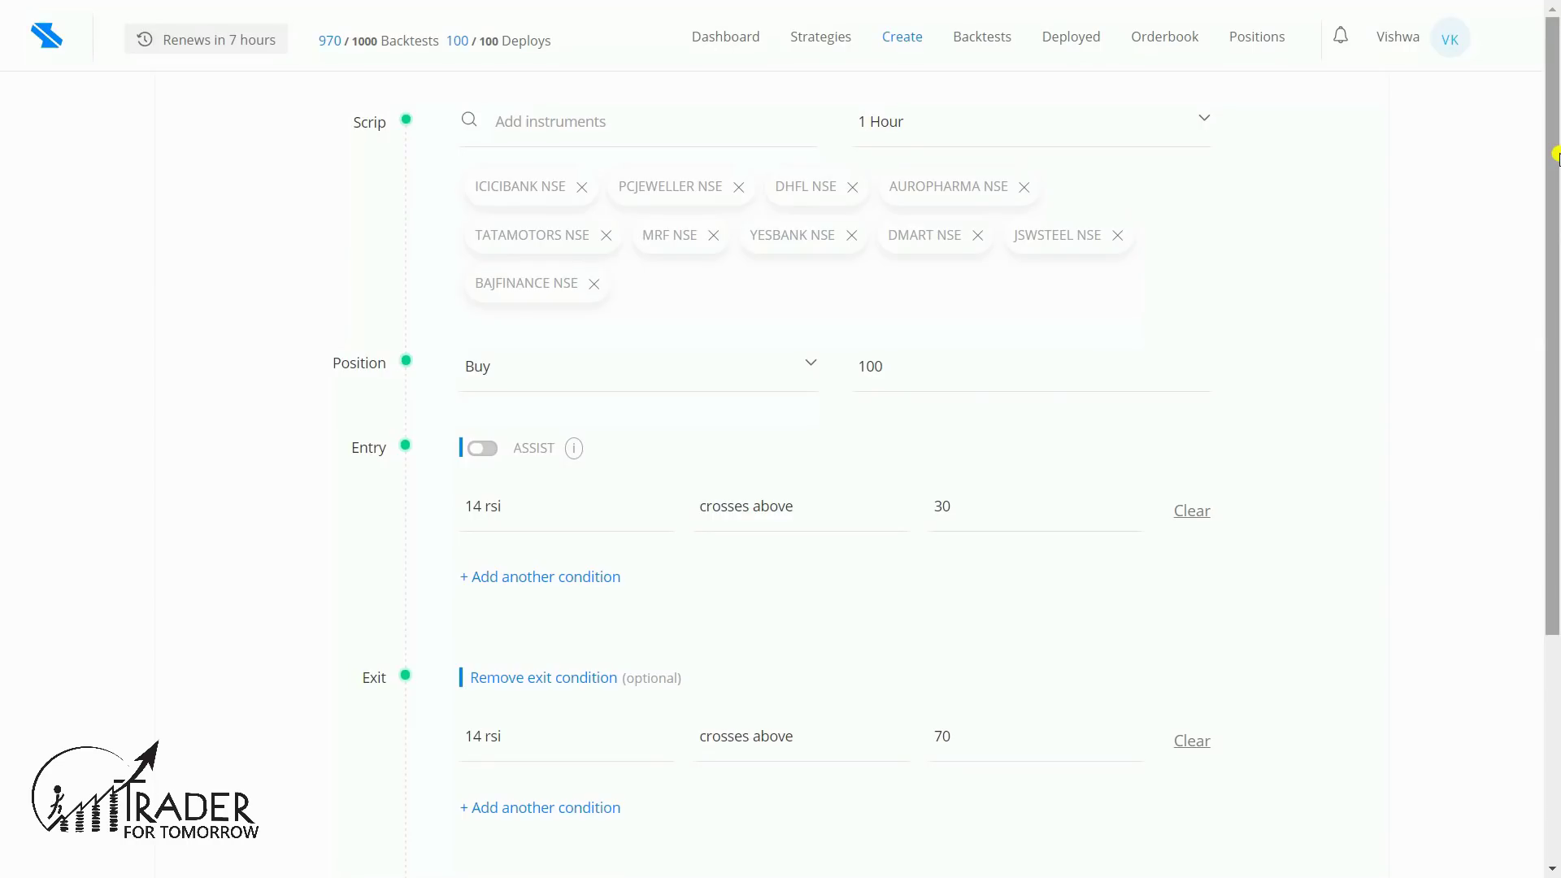
pyautogui.moveTo(1555, 155); pyautogui.dragTo(1555, 382)
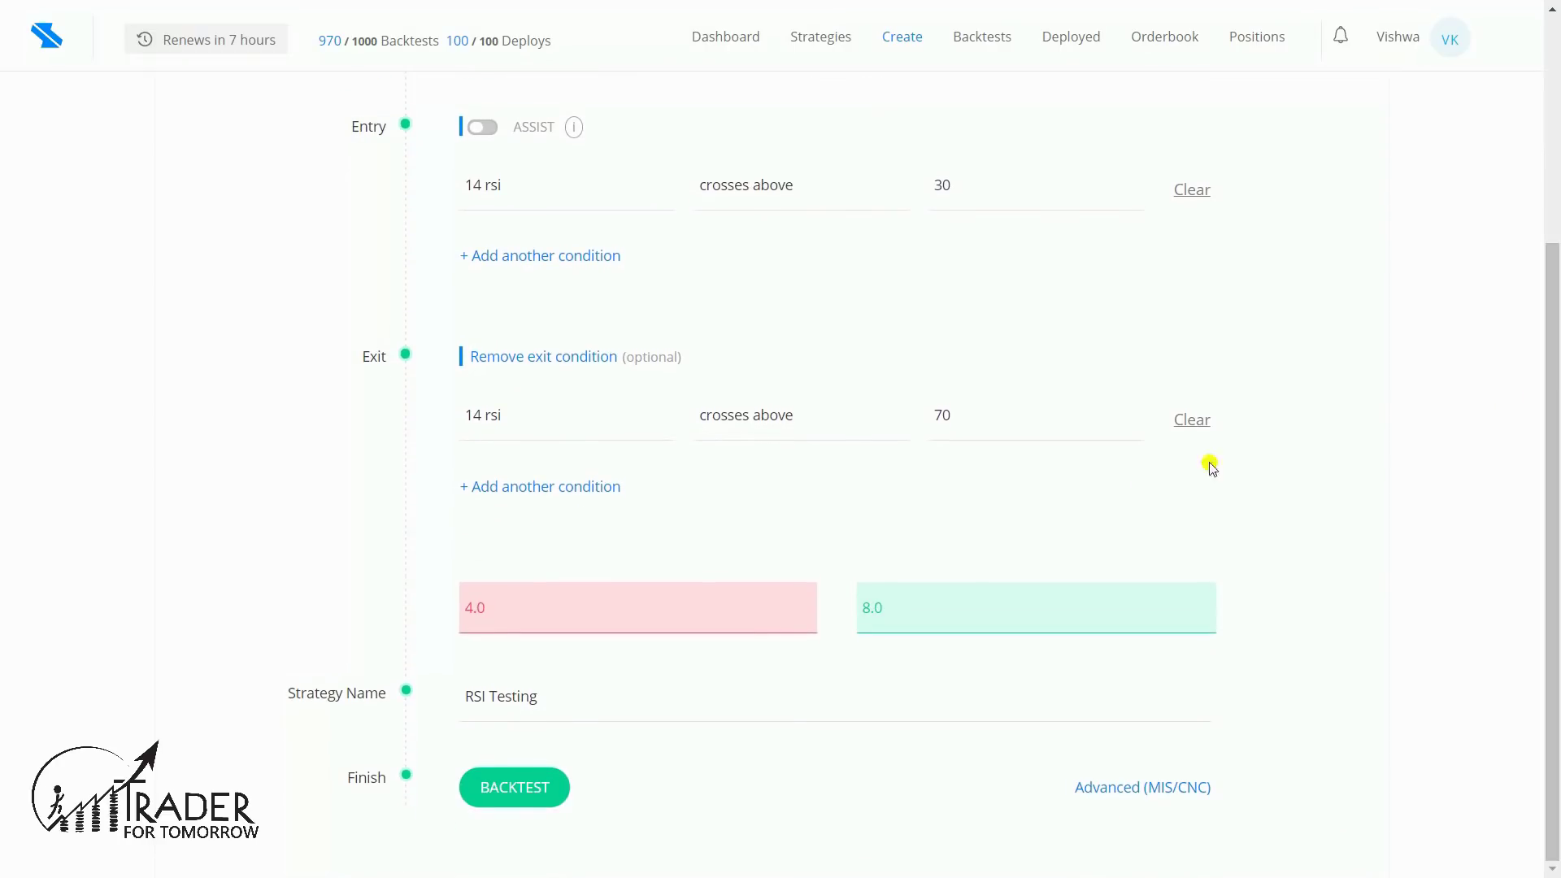
pyautogui.click(912, 612)
pyautogui.moveTo(912, 611); pyautogui.dragTo(840, 613)
pyautogui.write('12.0')
pyautogui.click(524, 788)
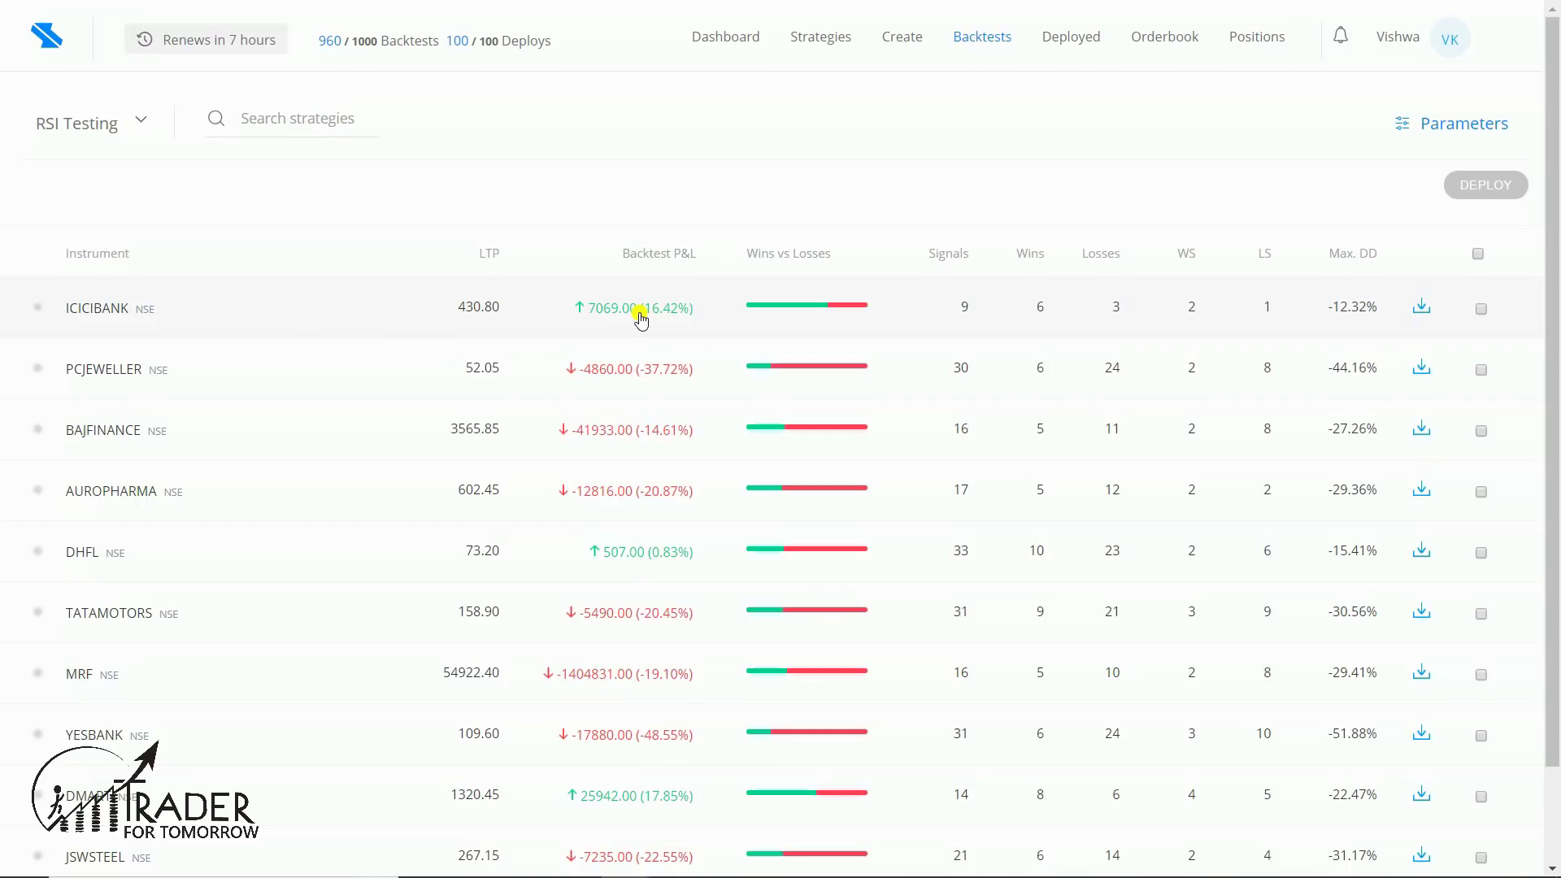
# Raise the strategy's target profit to 16.0%, rerun the backtest and review the results for all instruments.
pyautogui.hotkey('alt', 'Left')
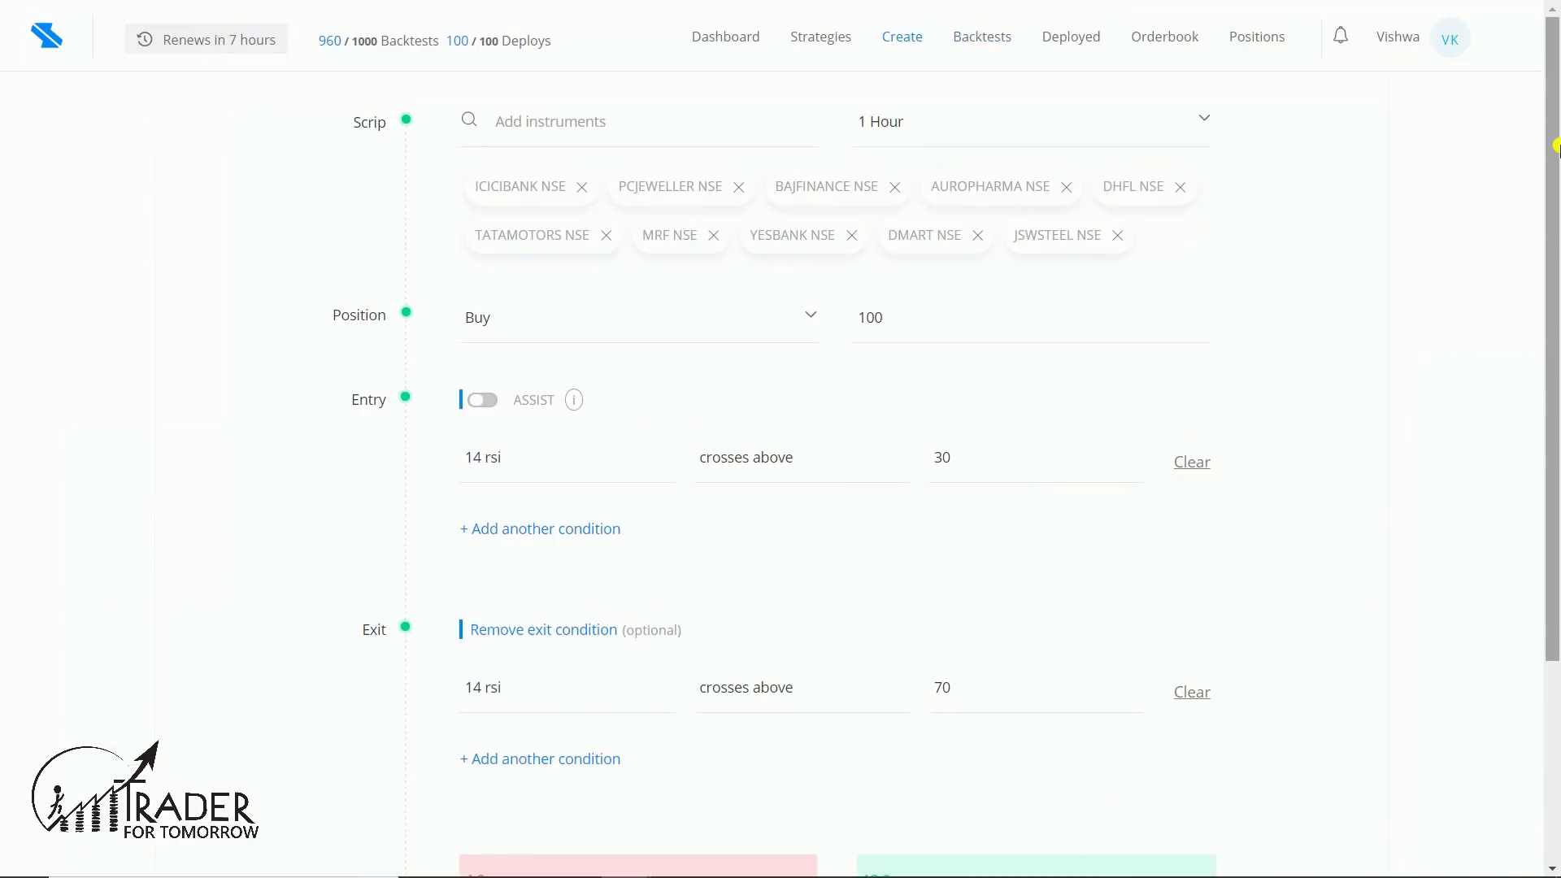
pyautogui.moveTo(1555, 147); pyautogui.dragTo(1555, 347)
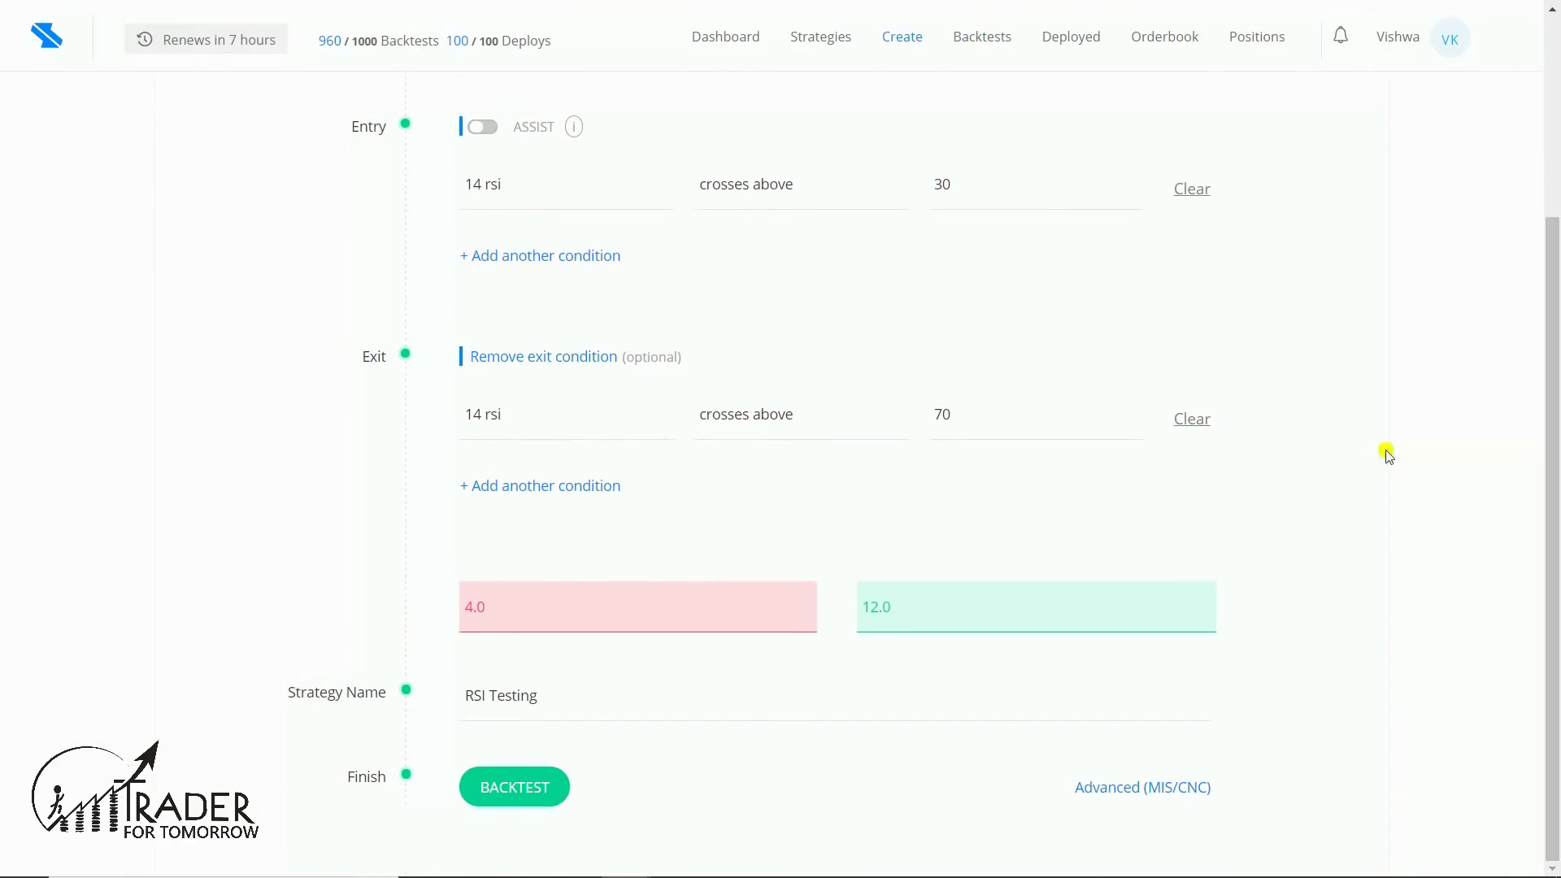
pyautogui.click(967, 607)
pyautogui.moveTo(967, 606); pyautogui.dragTo(833, 606)
pyautogui.write('16.0')
pyautogui.click(504, 800)
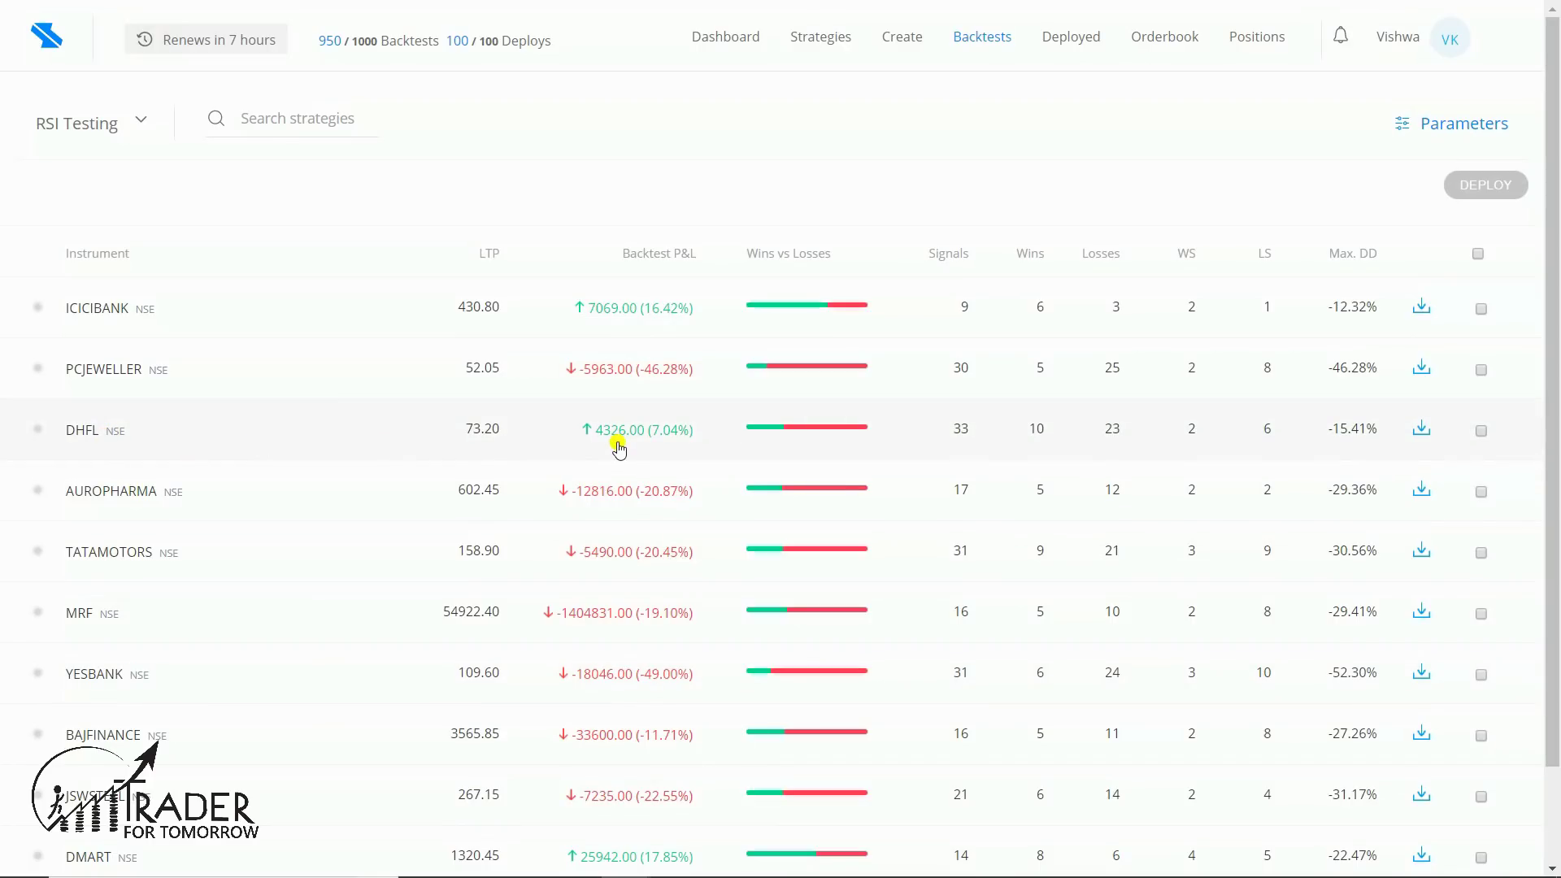
pyautogui.scroll(-2, 812, 528)
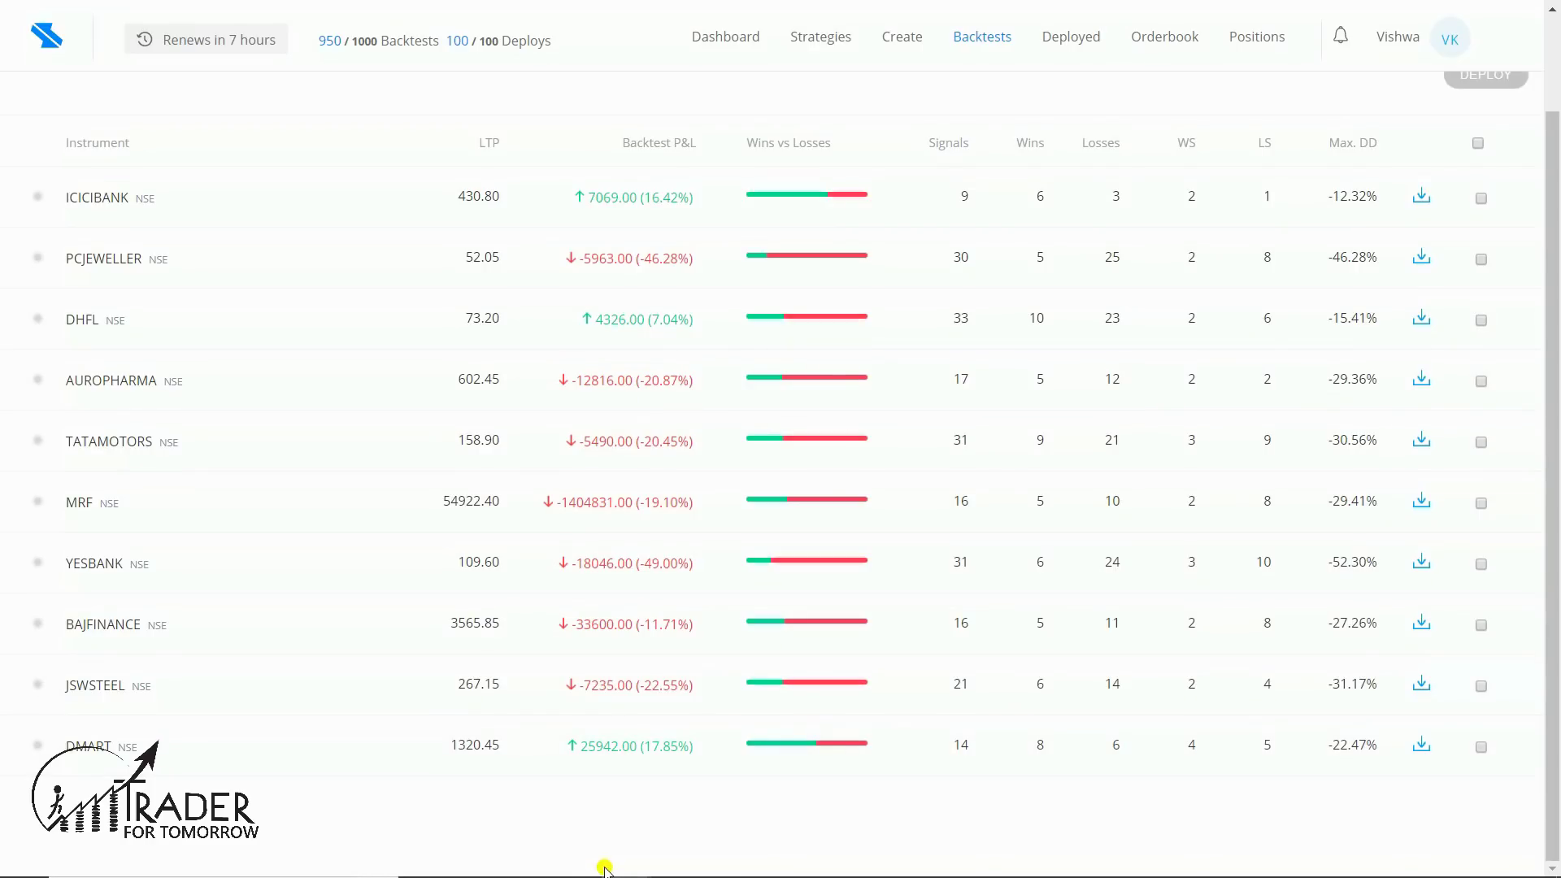
# Return to the strategy parameters and set the stop loss to 5.0% and the target profit to 10.0%.
pyautogui.hotkey('alt', 'Left')
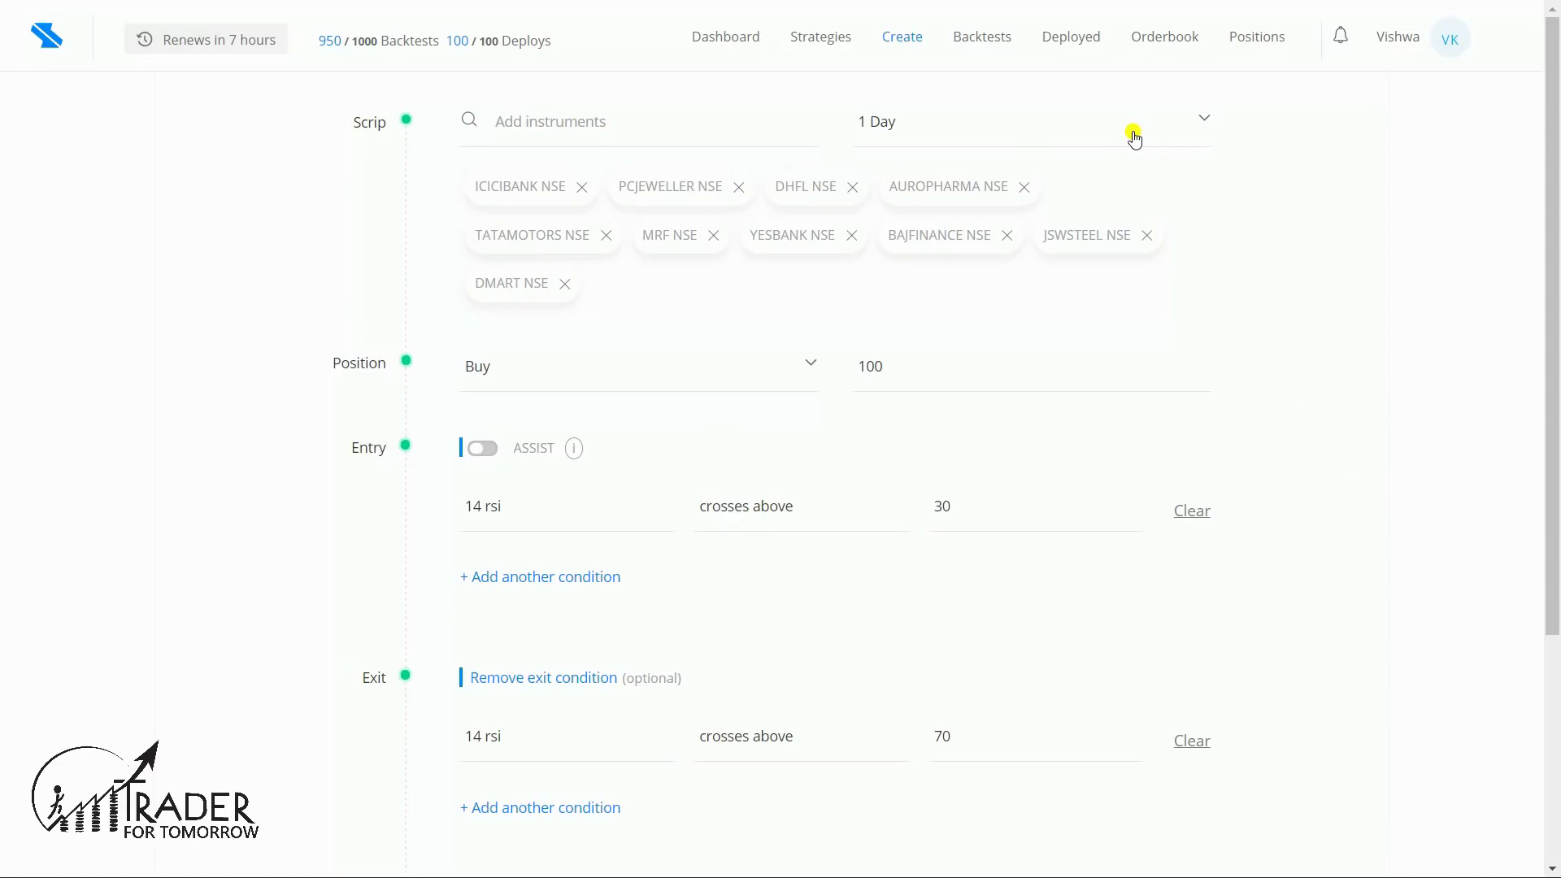
pyautogui.moveTo(1554, 290); pyautogui.dragTo(1554, 520)
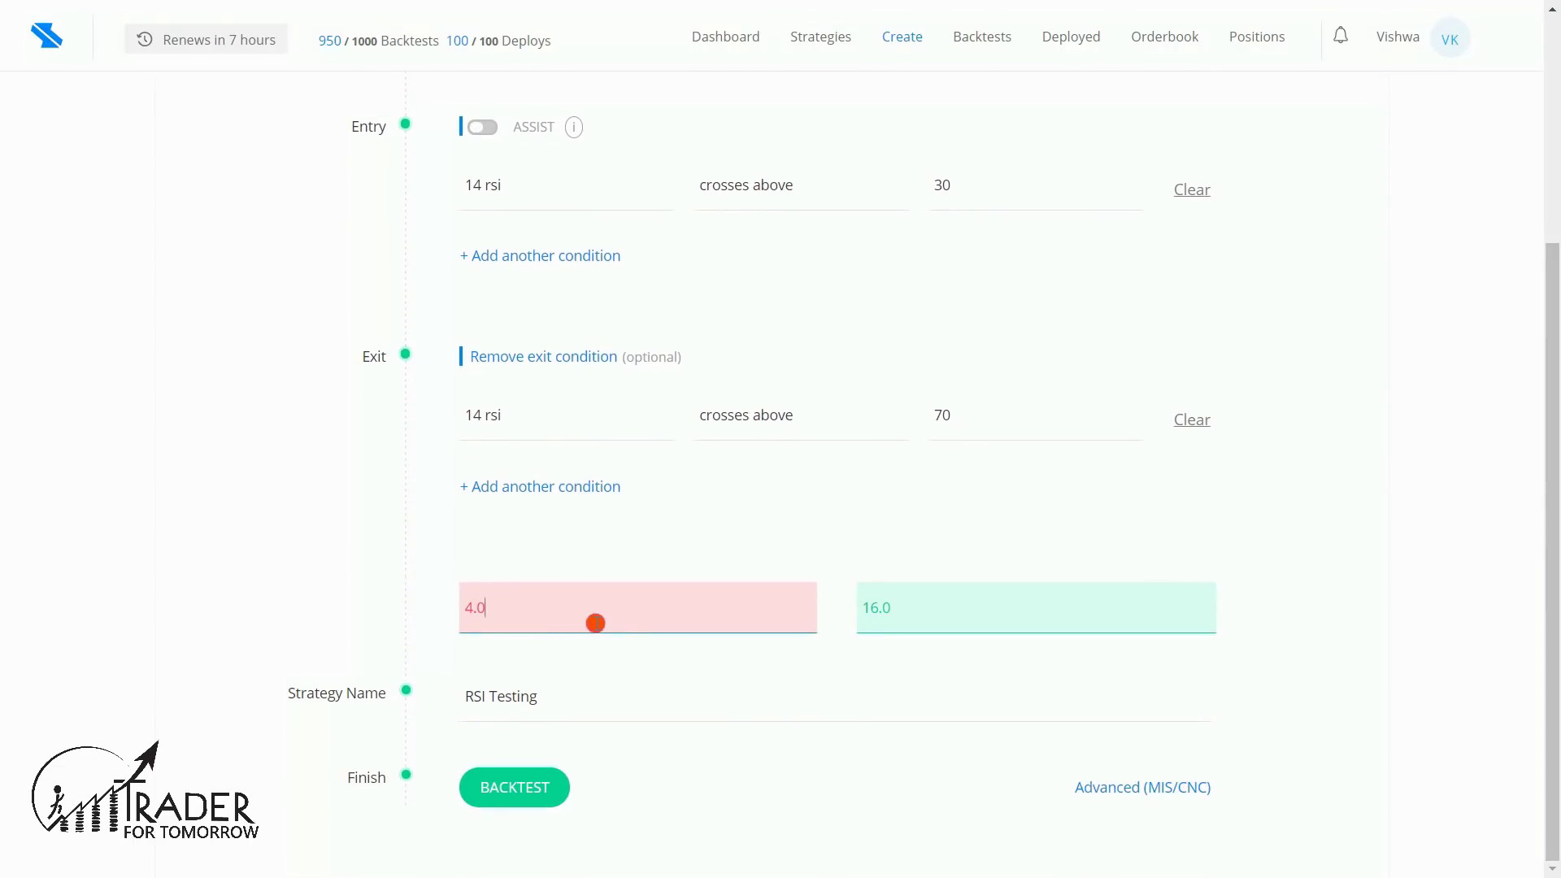
pyautogui.moveTo(596, 620); pyautogui.dragTo(382, 624)
pyautogui.write('5.0')
pyautogui.moveTo(923, 616); pyautogui.dragTo(820, 607)
pyautogui.write('10.0')
# Run the backtest on the 1-day interval and review the results down to the last instrument.
pyautogui.moveTo(934, 418)
pyautogui.click(981, 490)
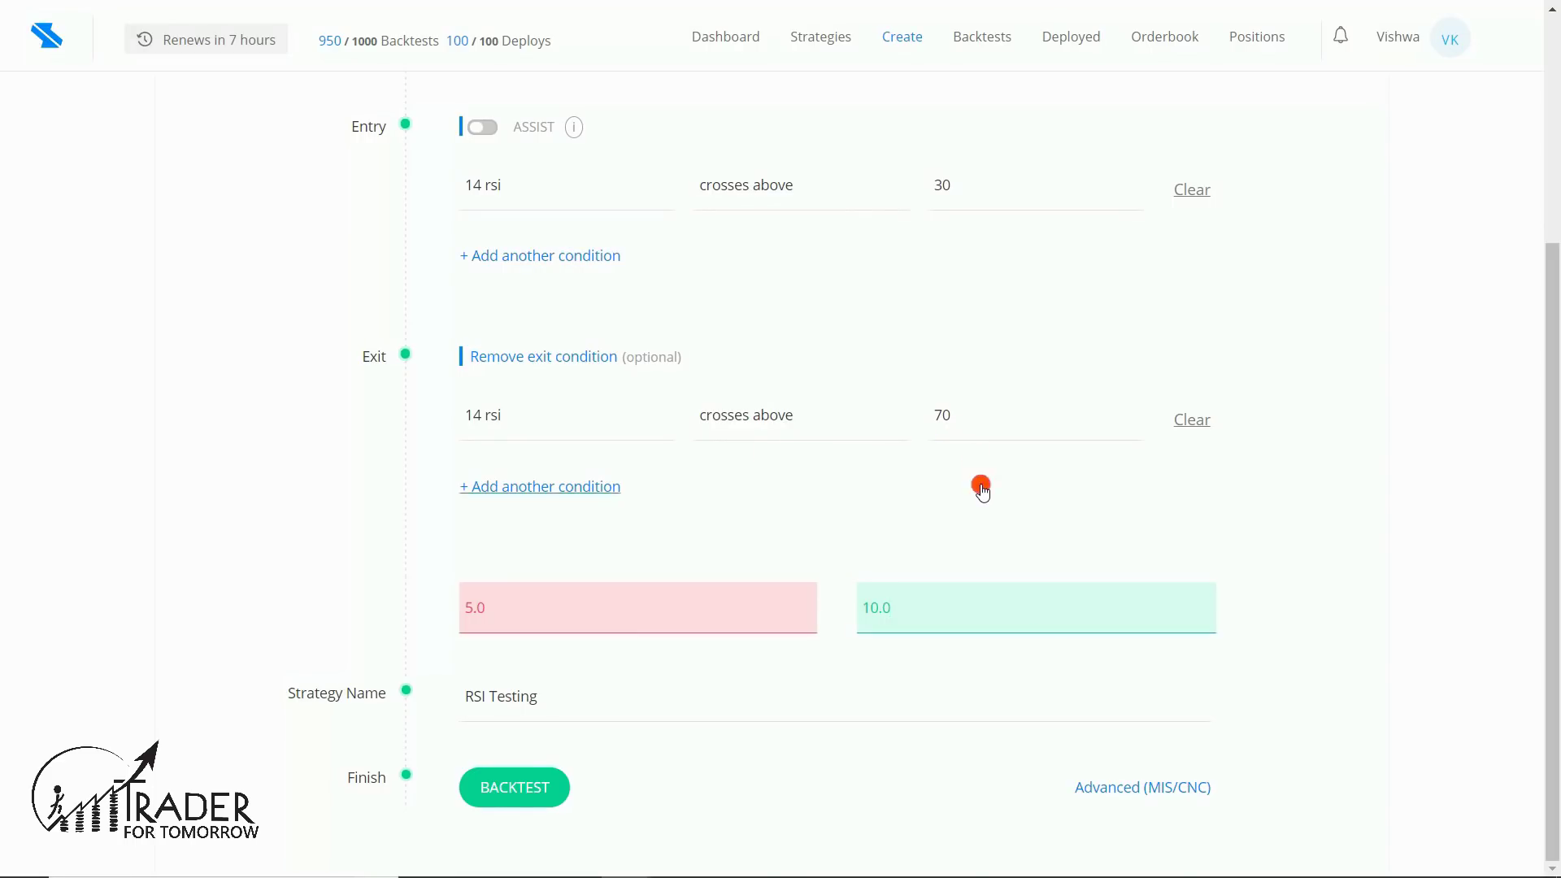
pyautogui.click(1012, 512)
pyautogui.click(553, 786)
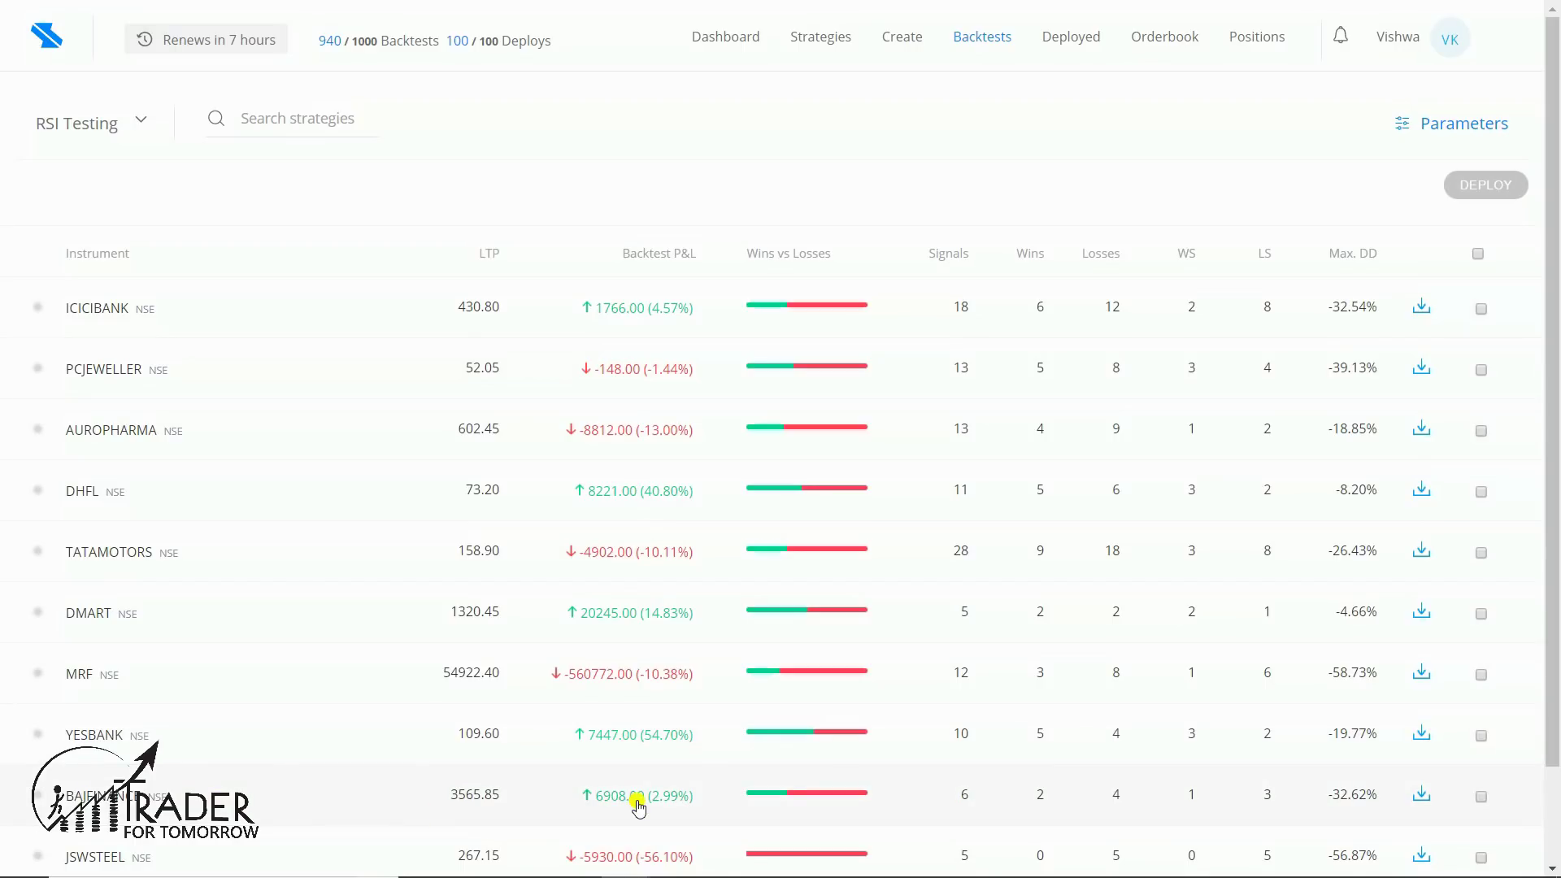
pyautogui.moveTo(1556, 401); pyautogui.dragTo(1556, 491)
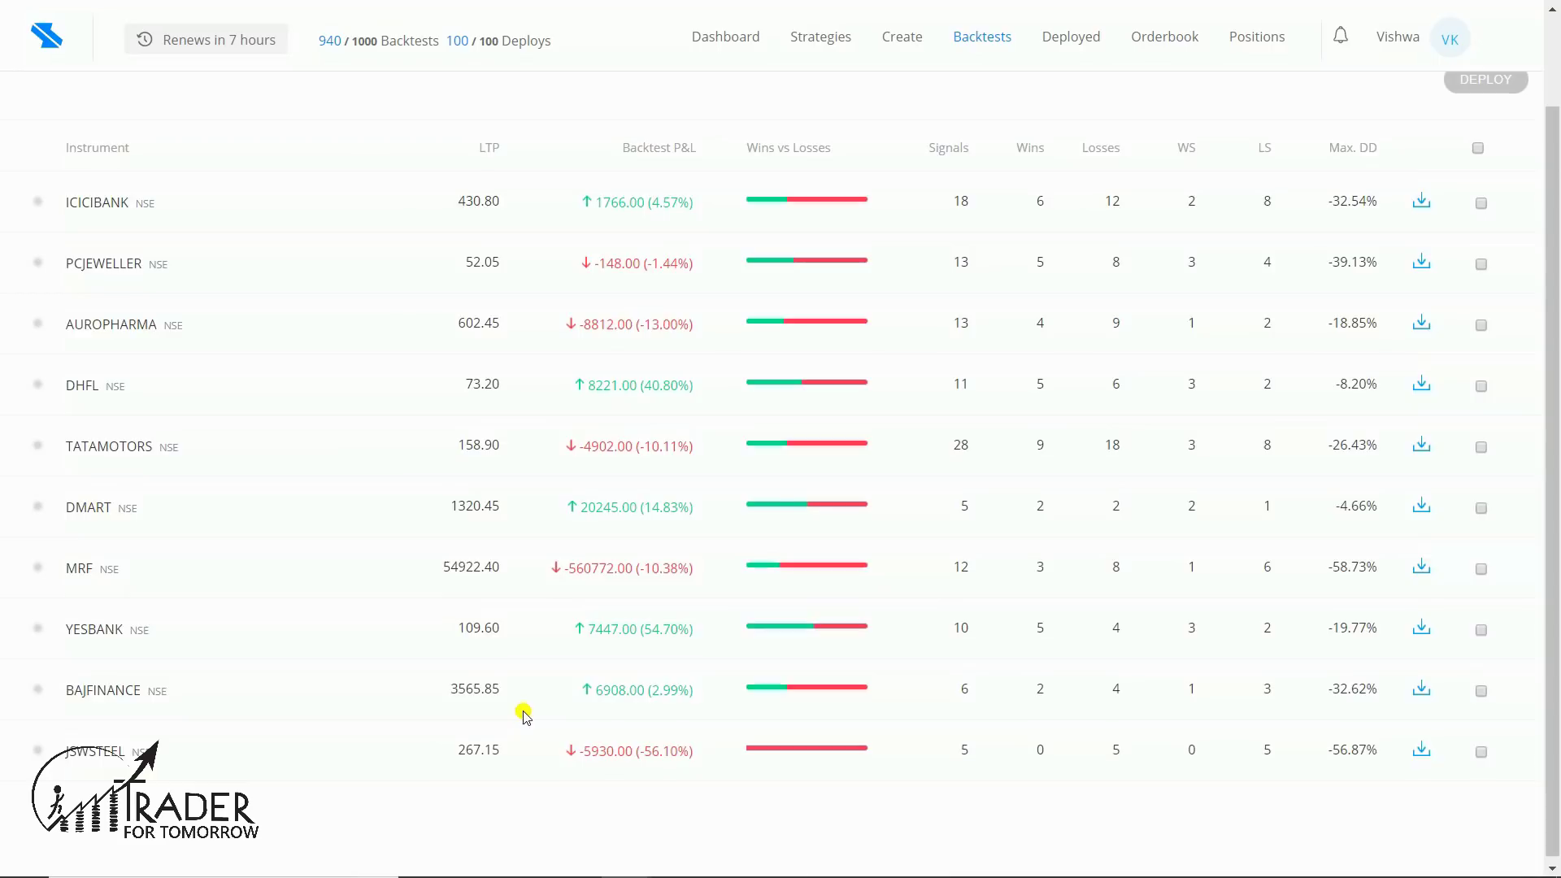
# Change the 1-day strategy's target profit to 15.0% and run the backtest again.
pyautogui.hotkey('alt', 'Left')
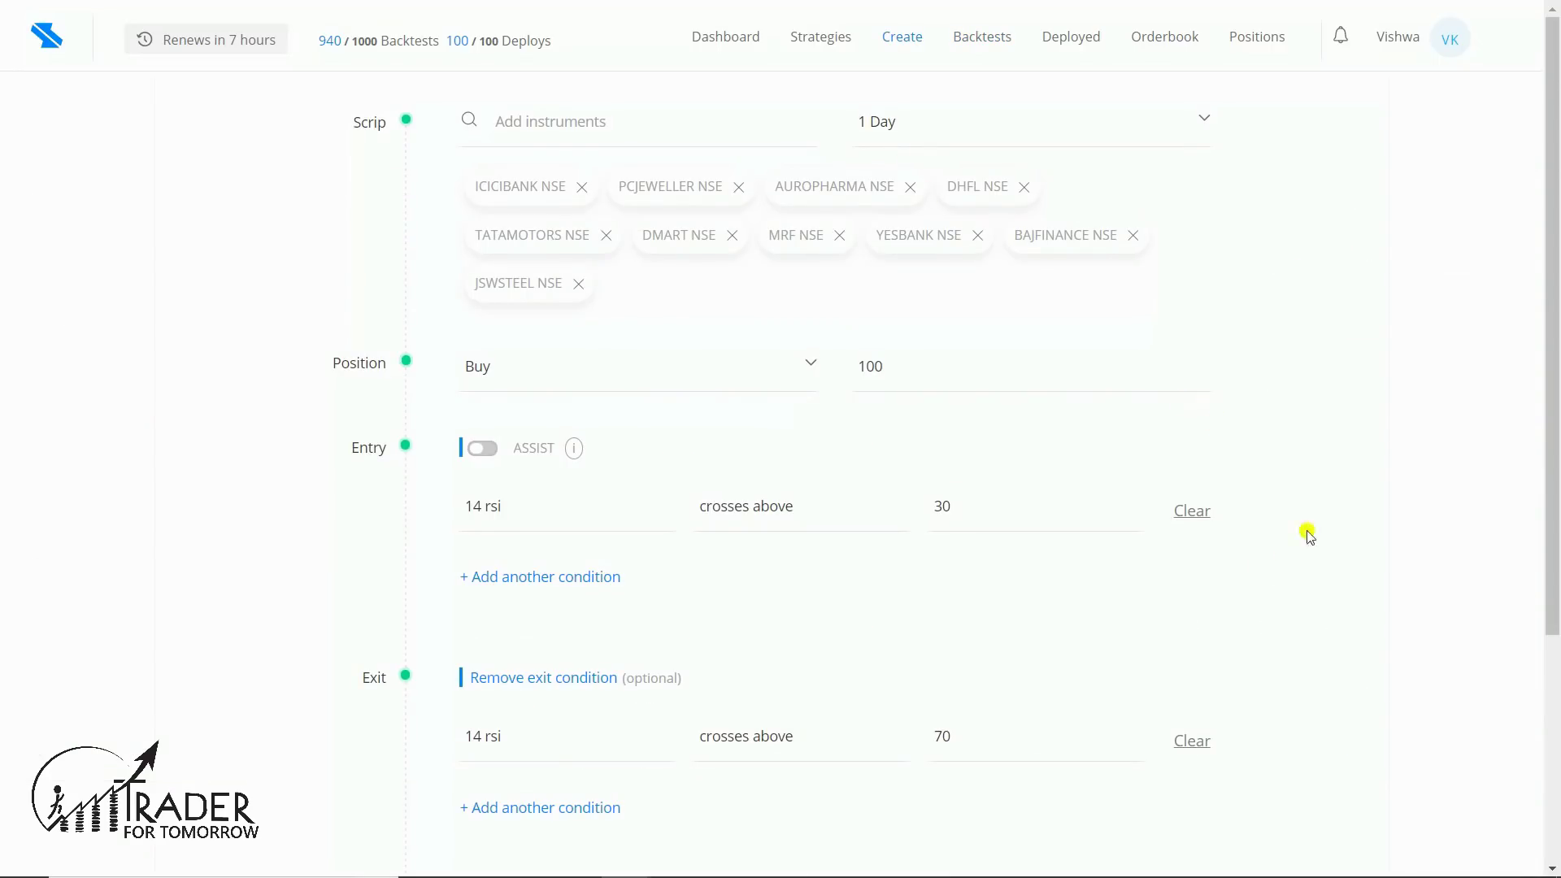
pyautogui.scroll(-4, 1553, 313)
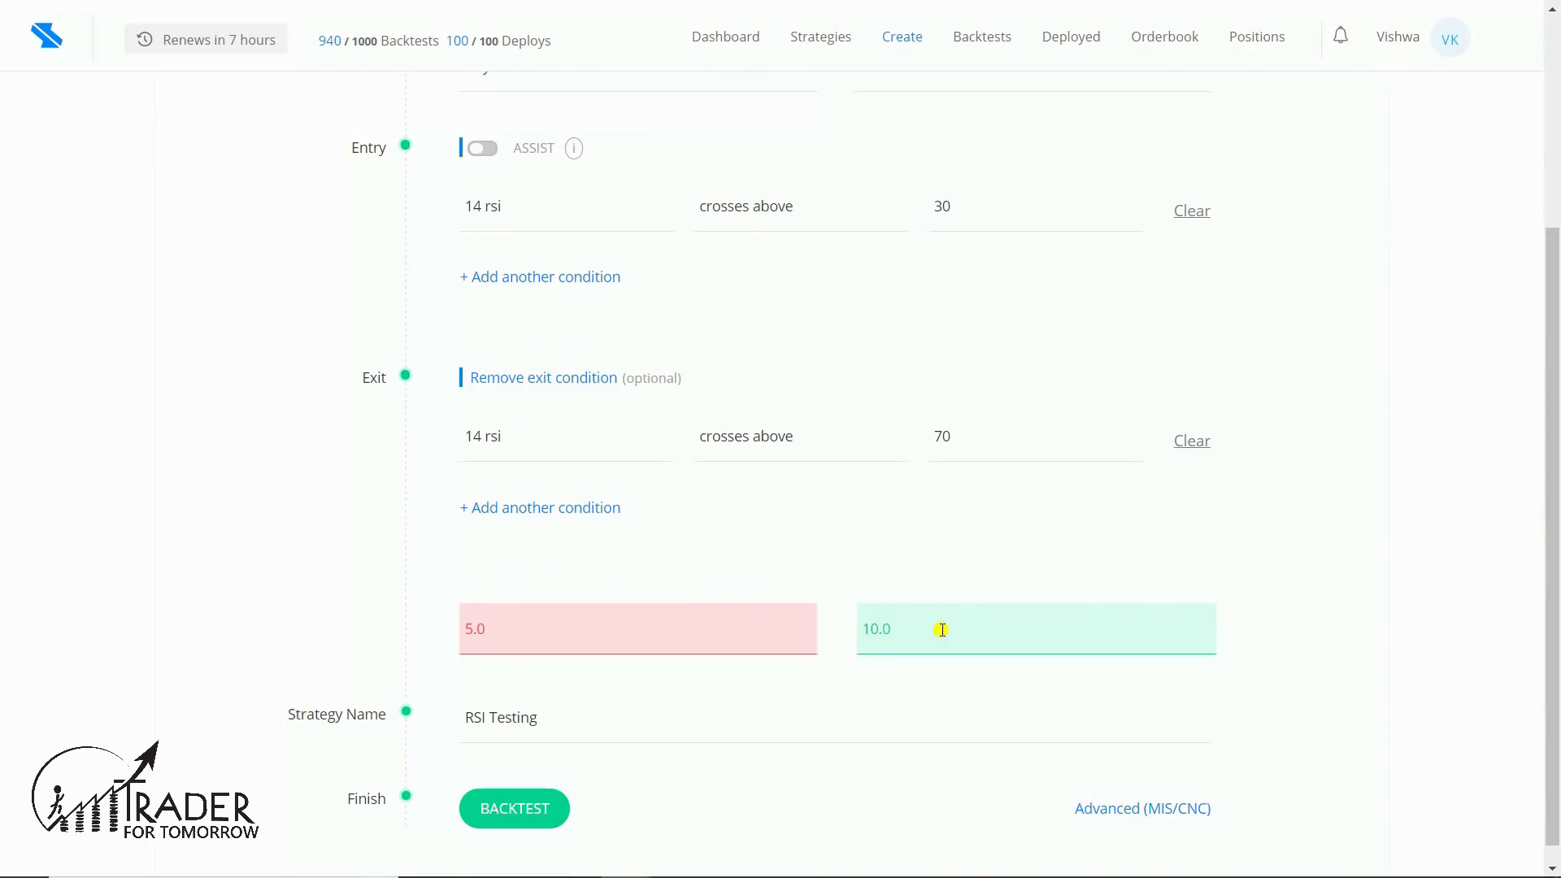
pyautogui.moveTo(941, 630); pyautogui.dragTo(829, 624)
pyautogui.write('155')
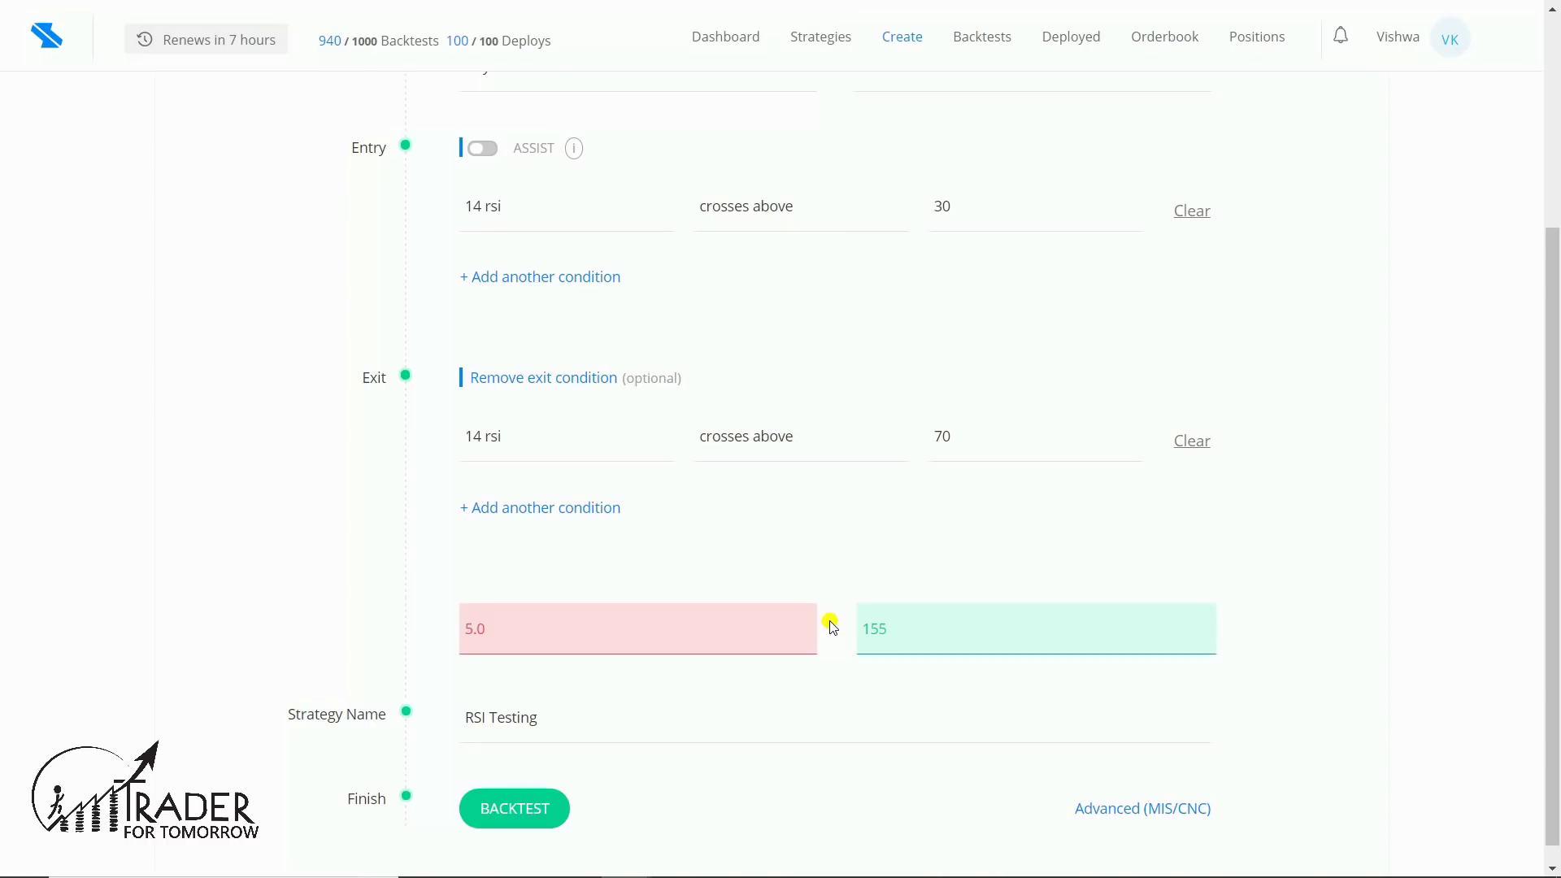
pyautogui.press('BackSpace')
pyautogui.write('.0')
pyautogui.click(700, 539)
pyautogui.click(519, 809)
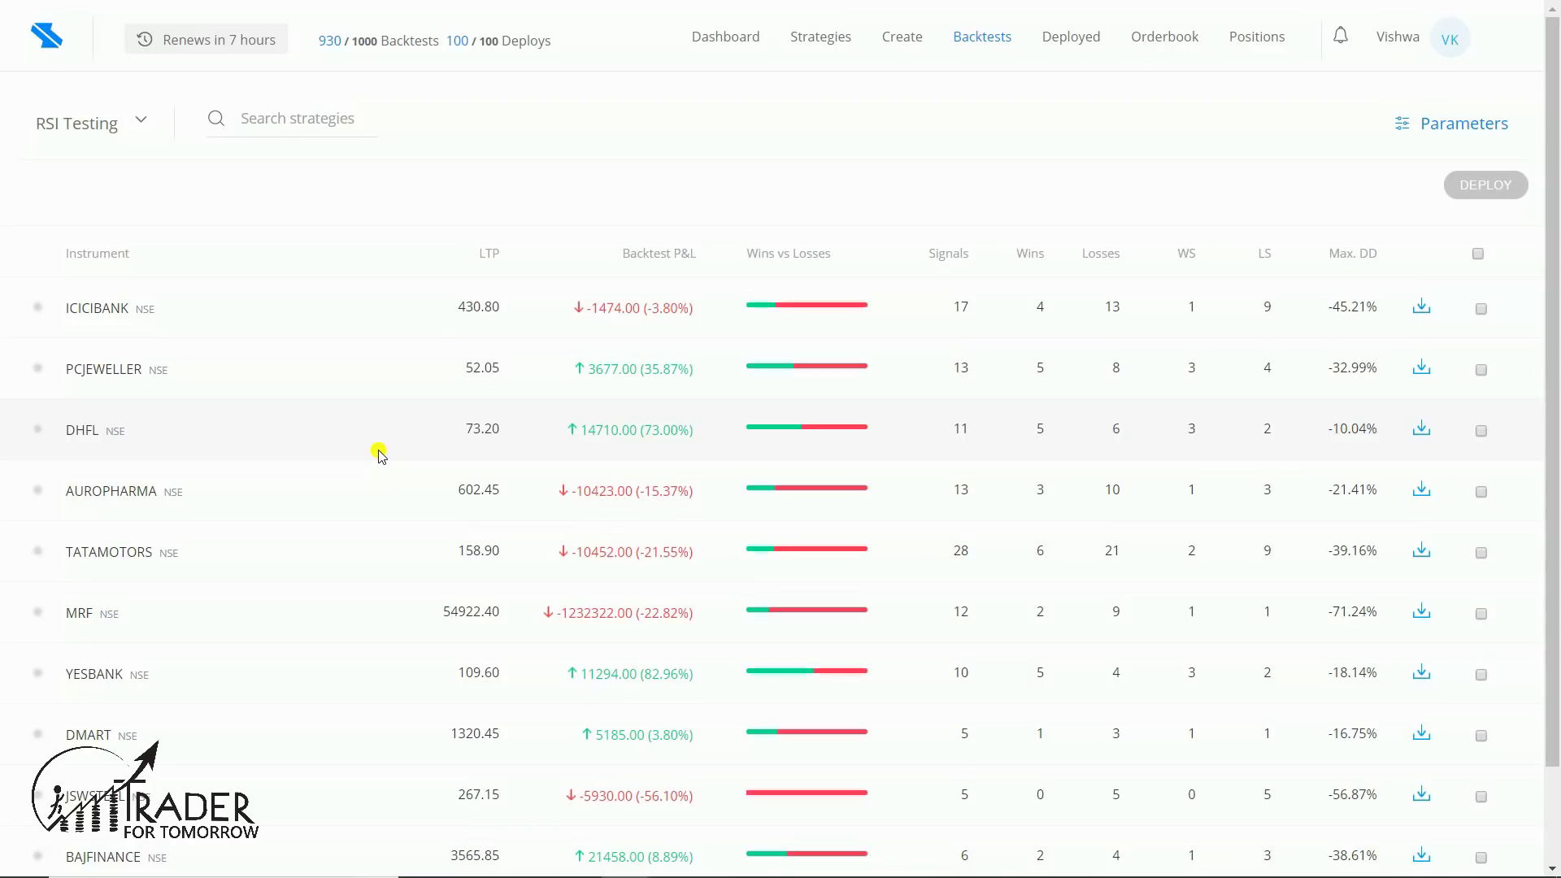
# Reopen the backtest's parameters, set the target profit to 20.0%, and run the backtest.
pyautogui.click(1454, 122)
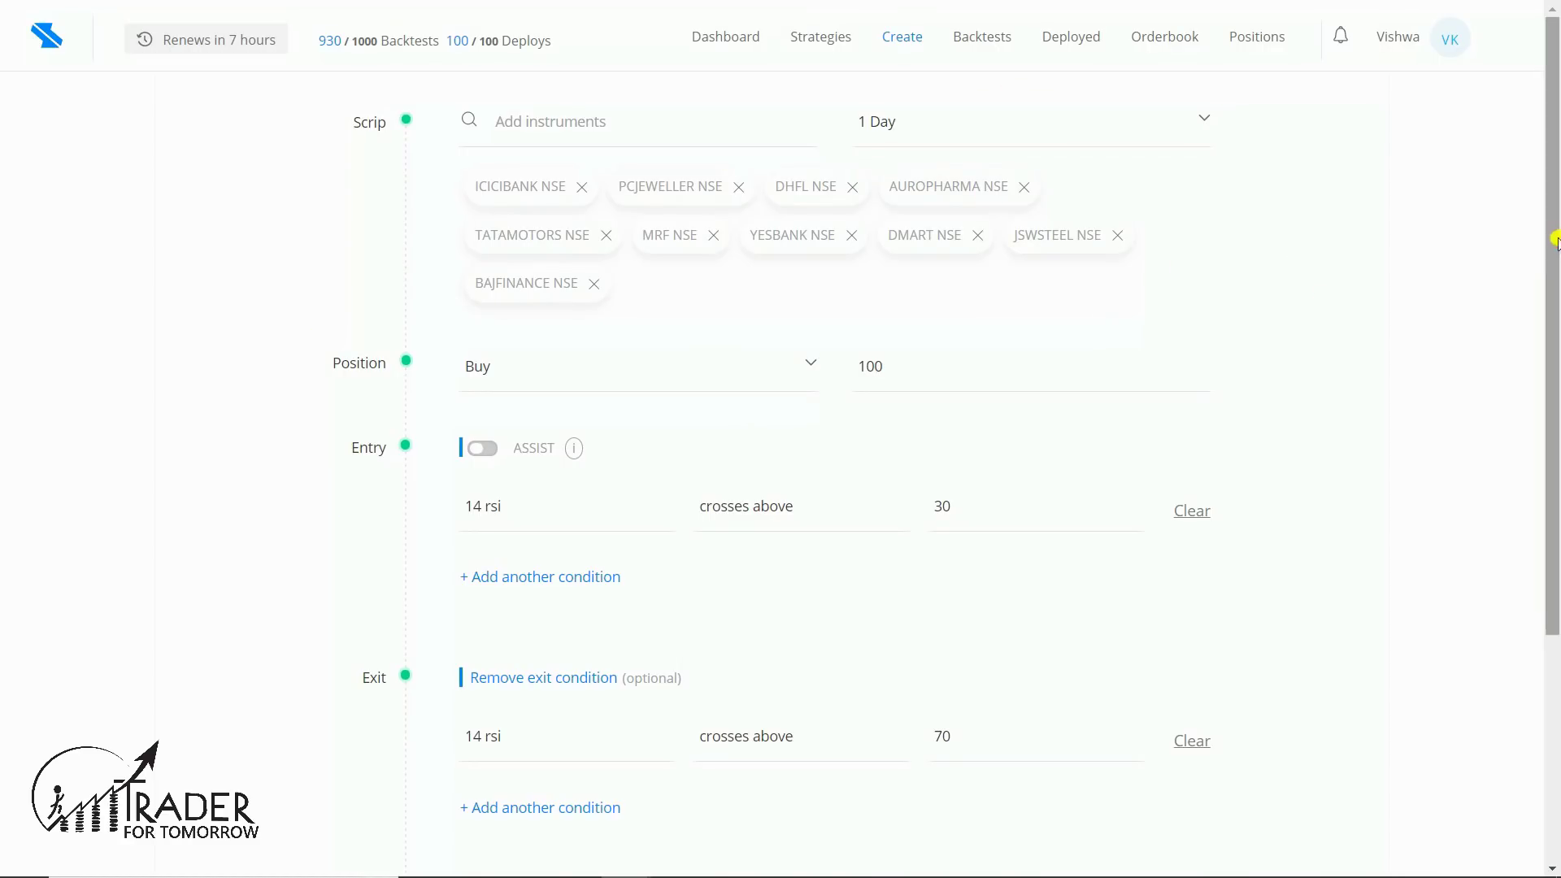
pyautogui.scroll(-4, 1323, 304)
pyautogui.doubleClick(916, 602)
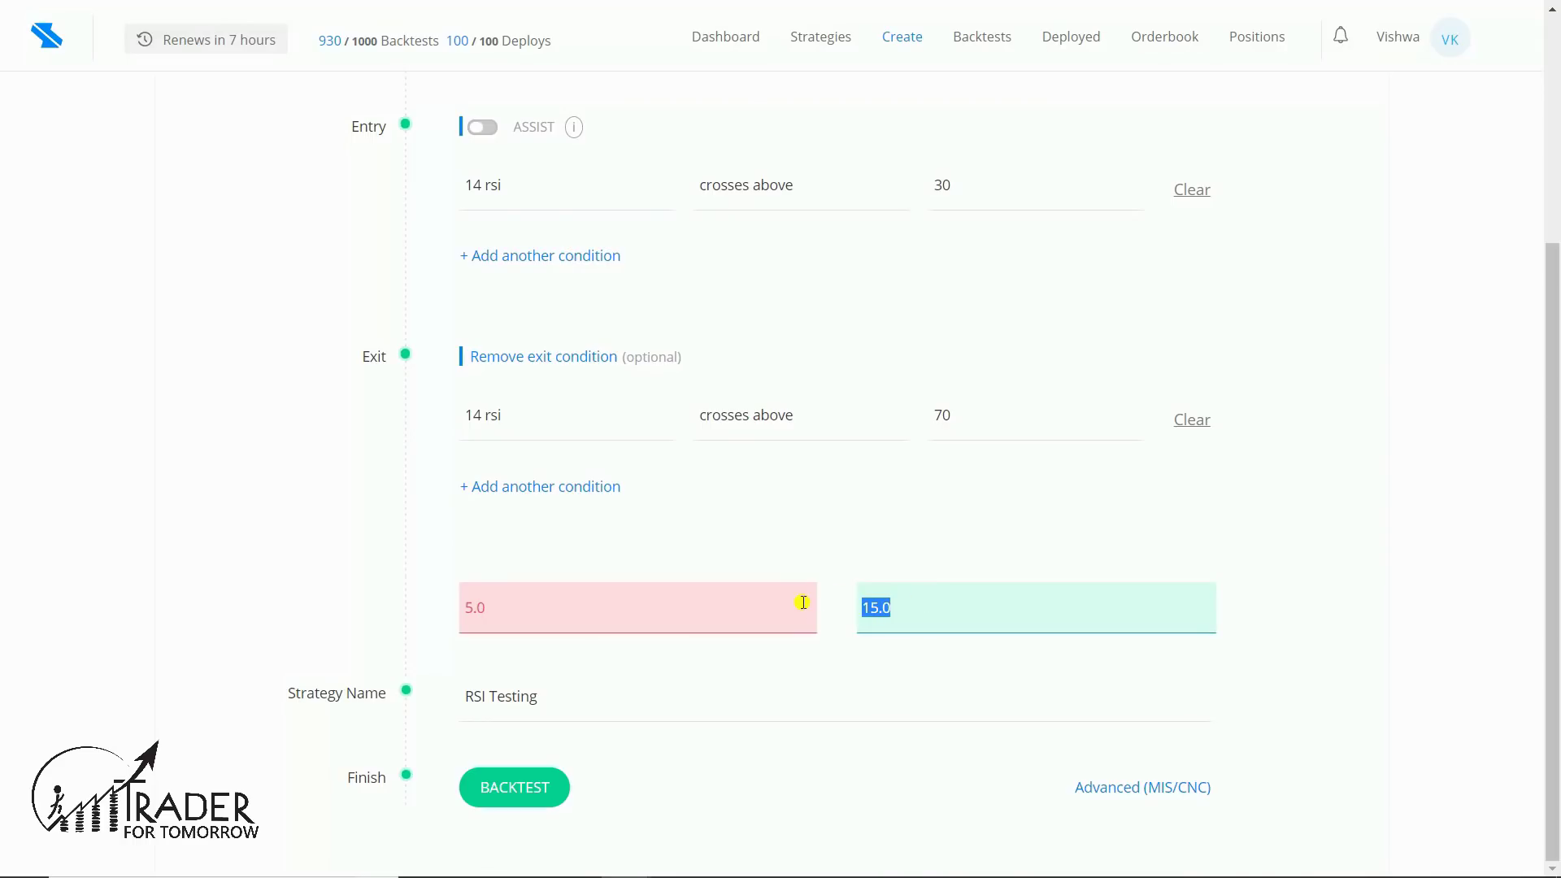
pyautogui.write('20.0')
pyautogui.click(505, 786)
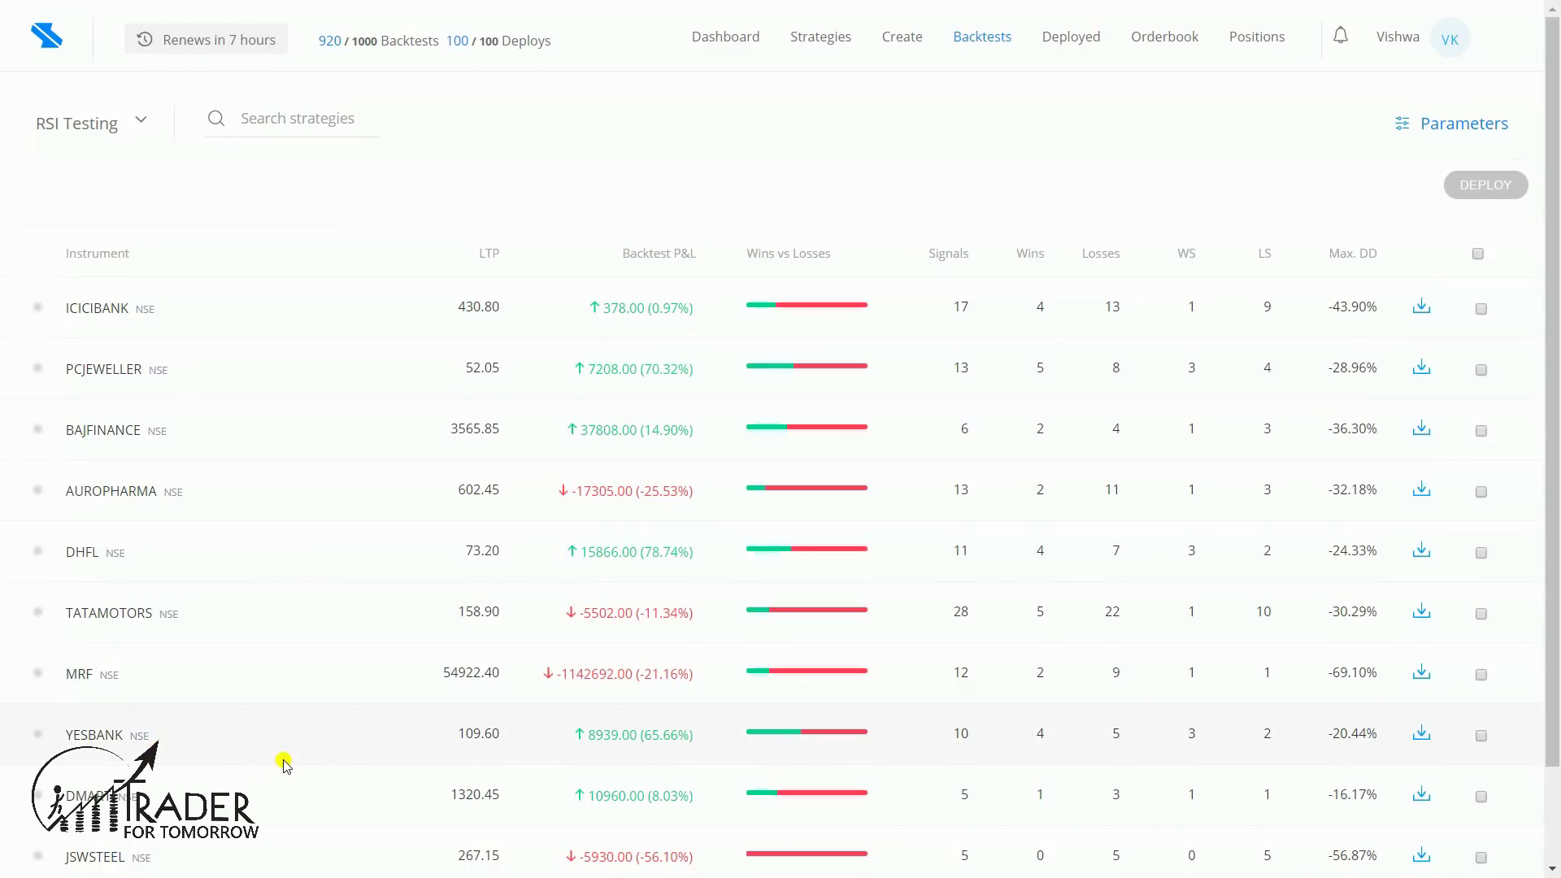
pyautogui.click(325, 709)
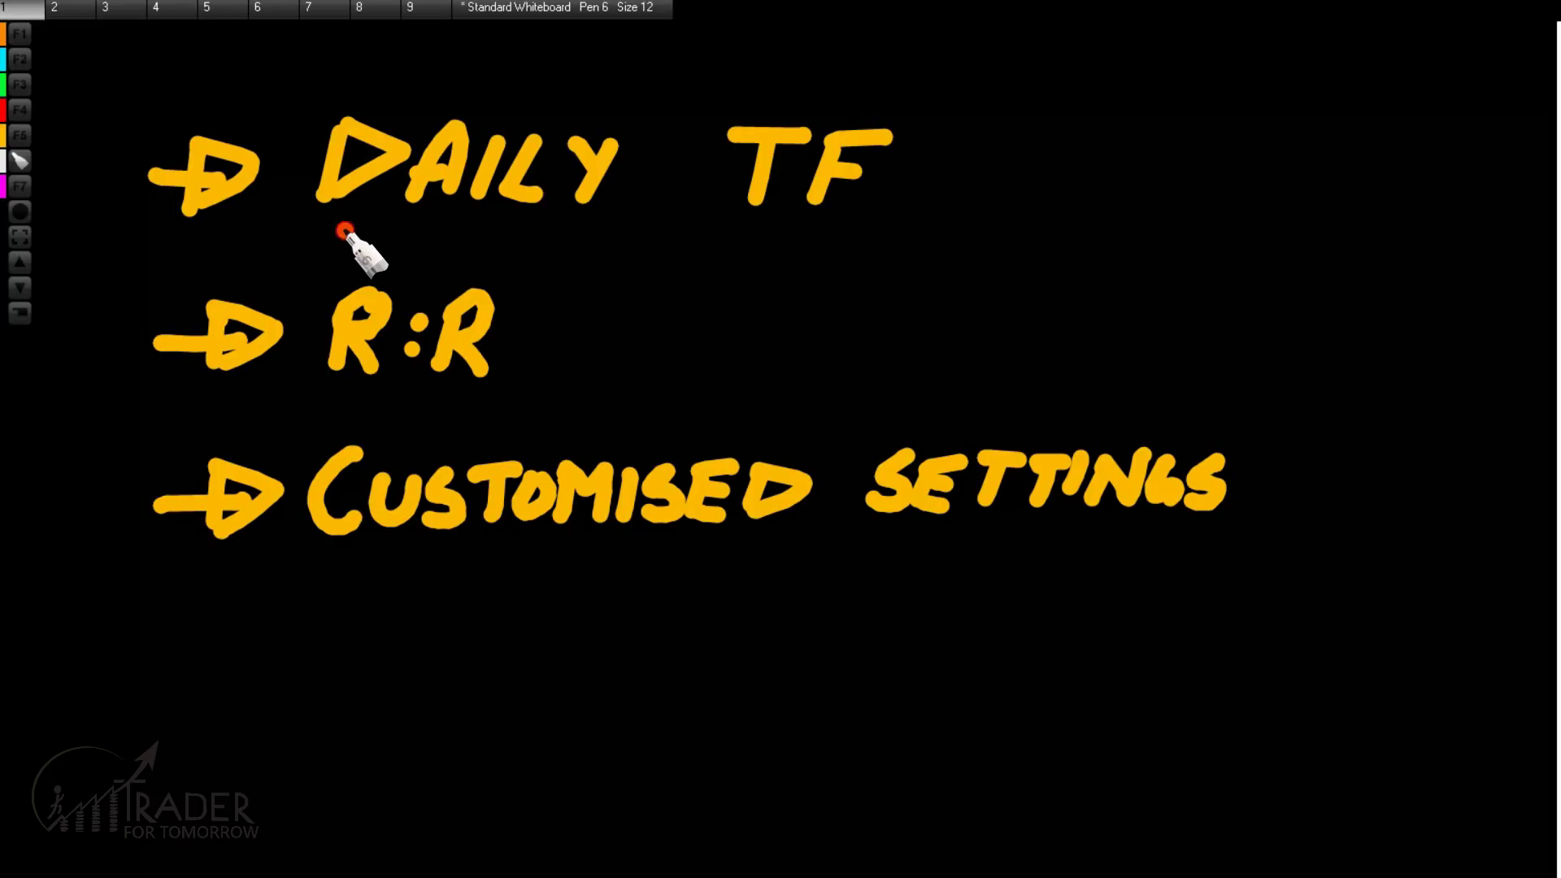
# Underline the word DAILY on the whiteboard with a white pen stroke.
pyautogui.moveTo(326, 232); pyautogui.dragTo(578, 216)
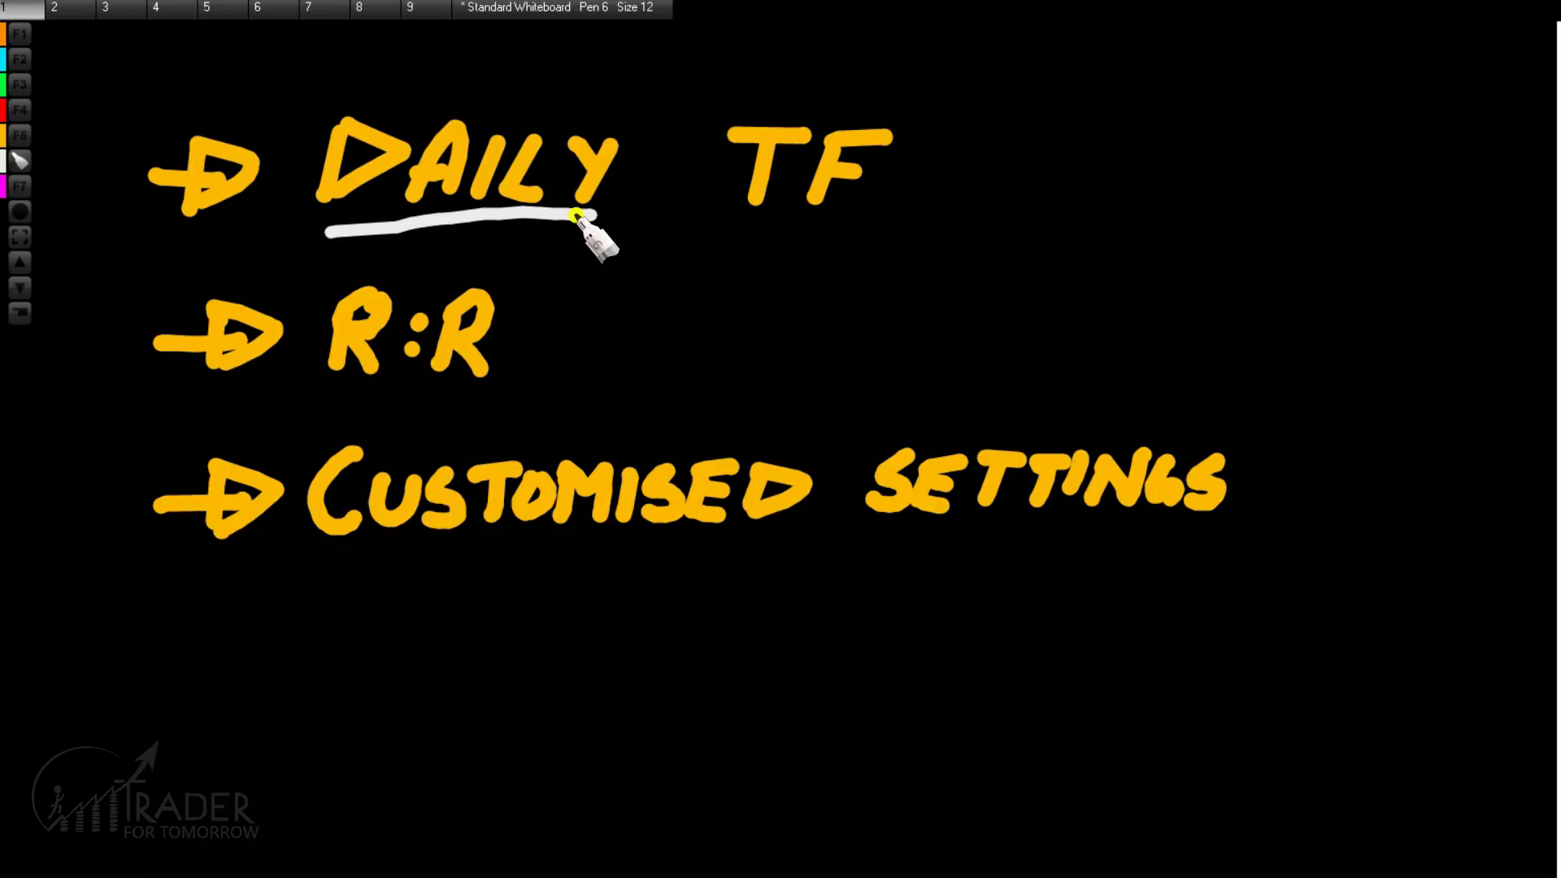